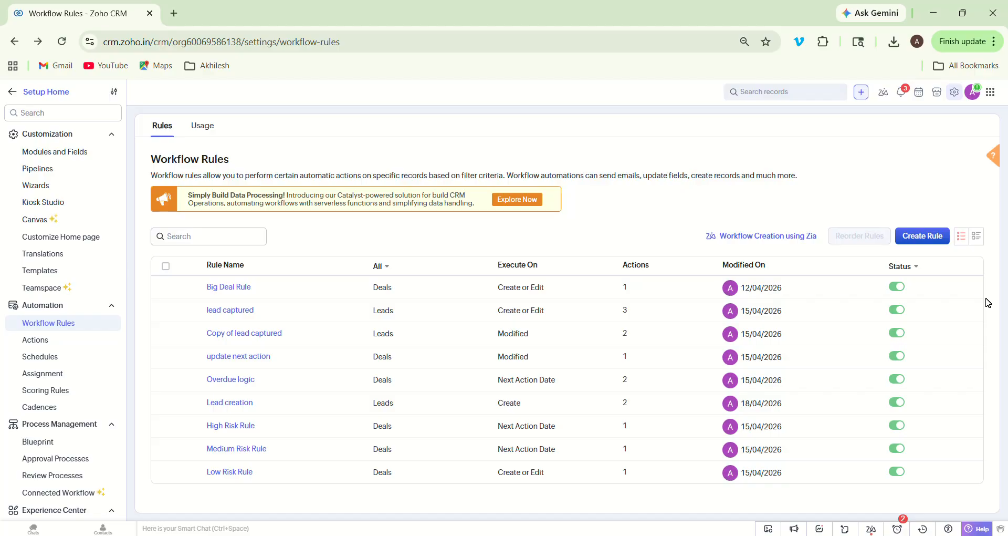
- From Setup, go to Workflow Rules and begin creating a new rule
{"action": "left_click", "coordinate": [953, 98]}
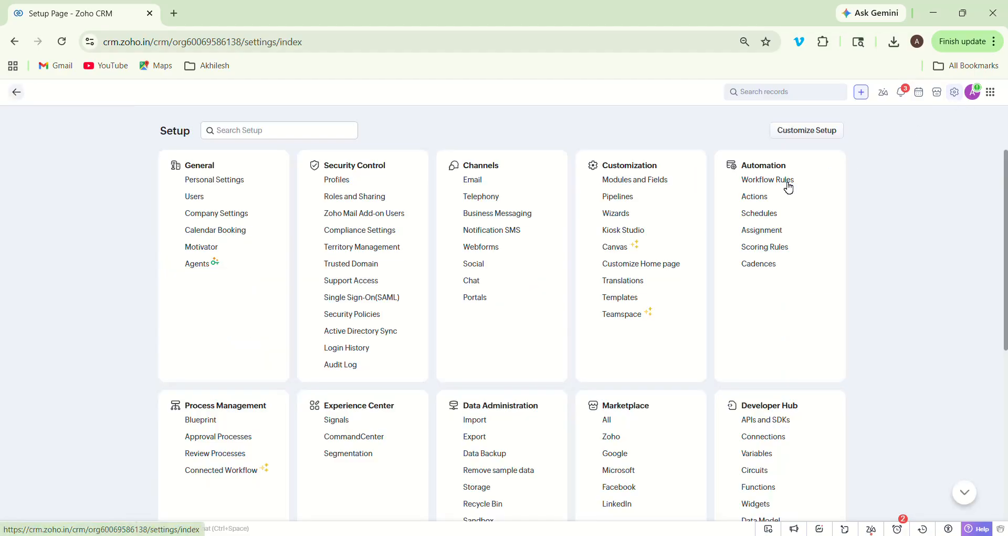
{"action": "left_click", "coordinate": [785, 182]}
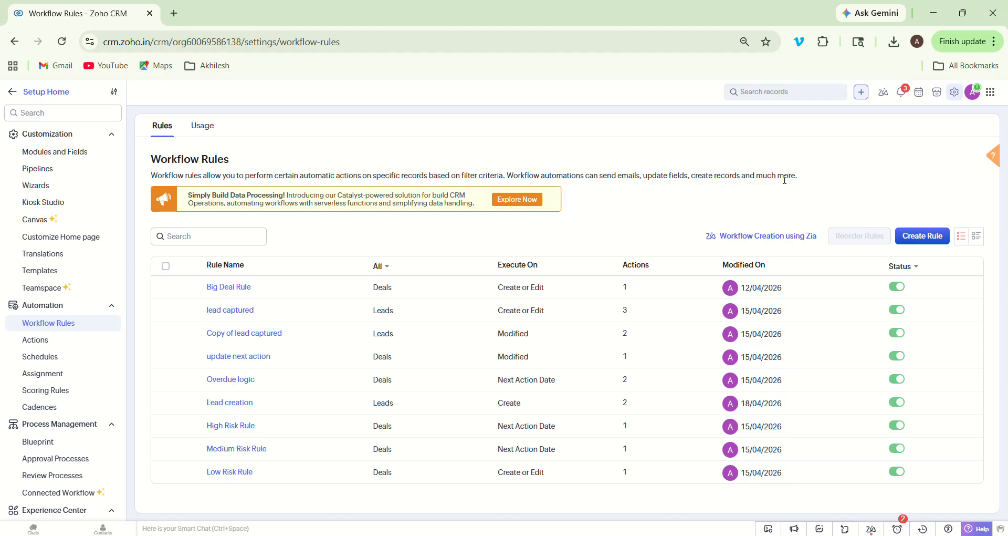
{"action": "left_click", "coordinate": [914, 242]}
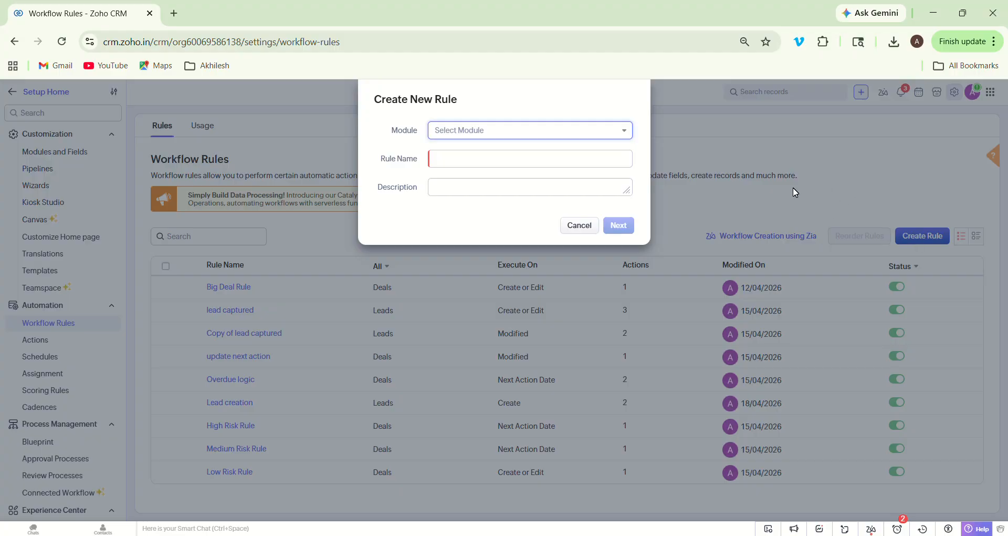
- Create a Leads rule named 'lead enter system' with a short comm/owner/task description
{"action": "left_click", "coordinate": [580, 137]}
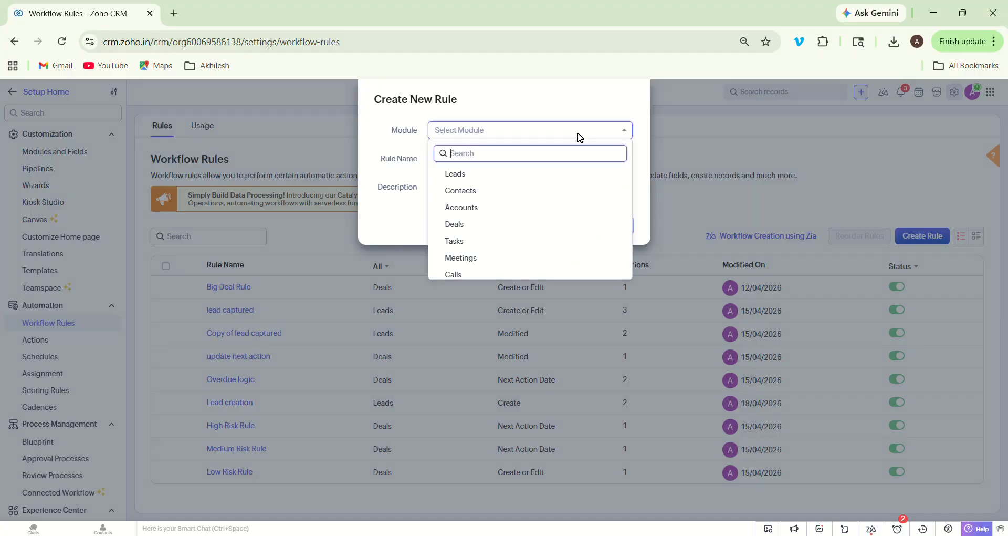
{"action": "left_click", "coordinate": [507, 174]}
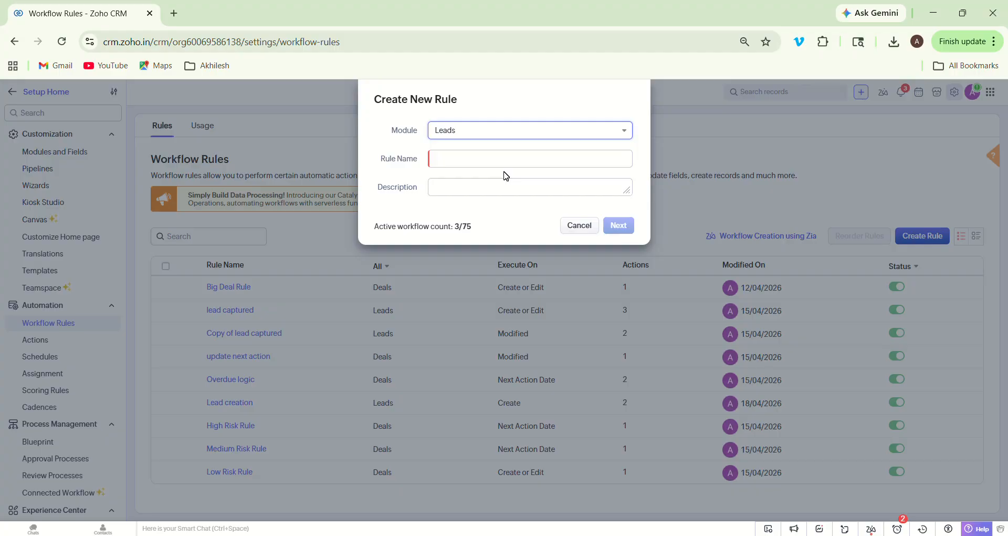
{"action": "left_click", "coordinate": [498, 160]}
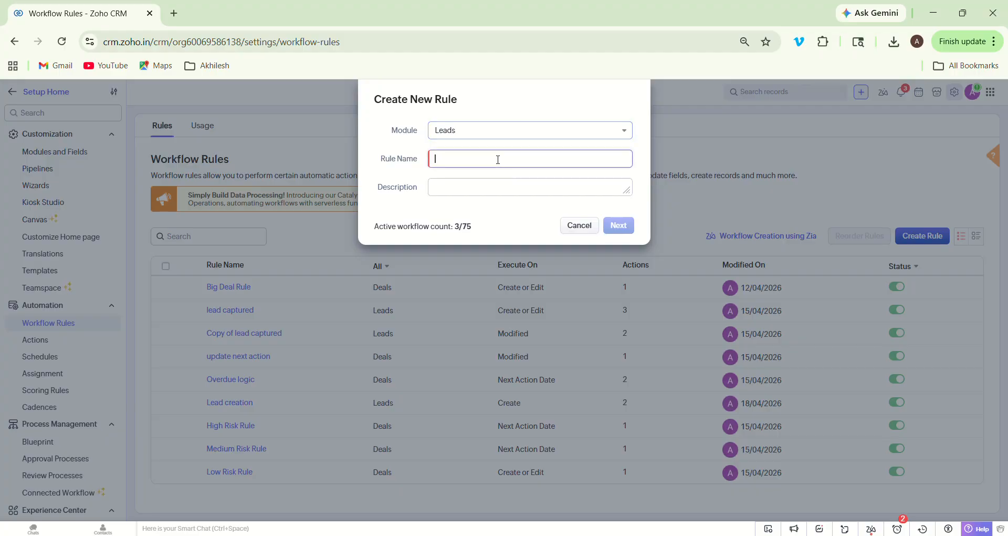
{"action": "type", "text": "lead"}
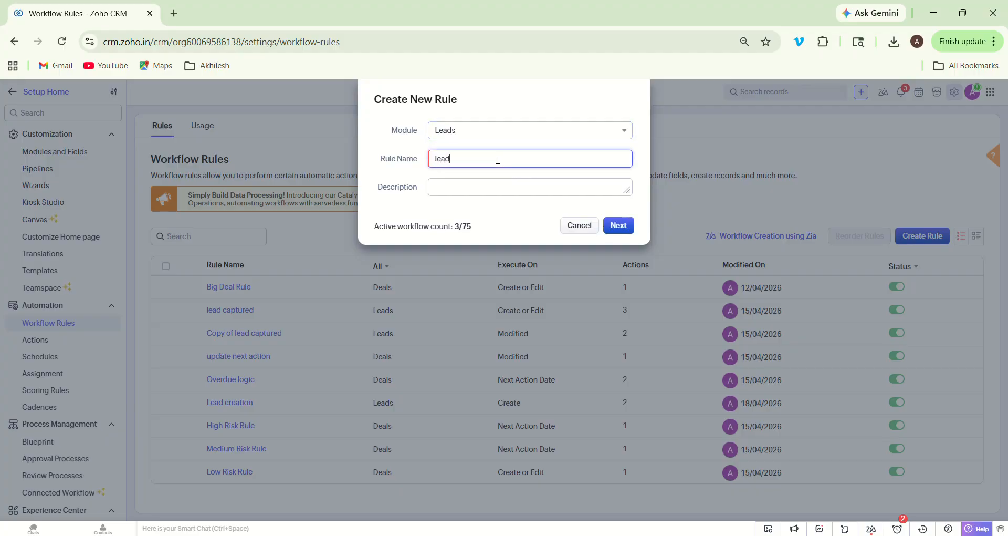
{"action": "type", "text": " enter system"}
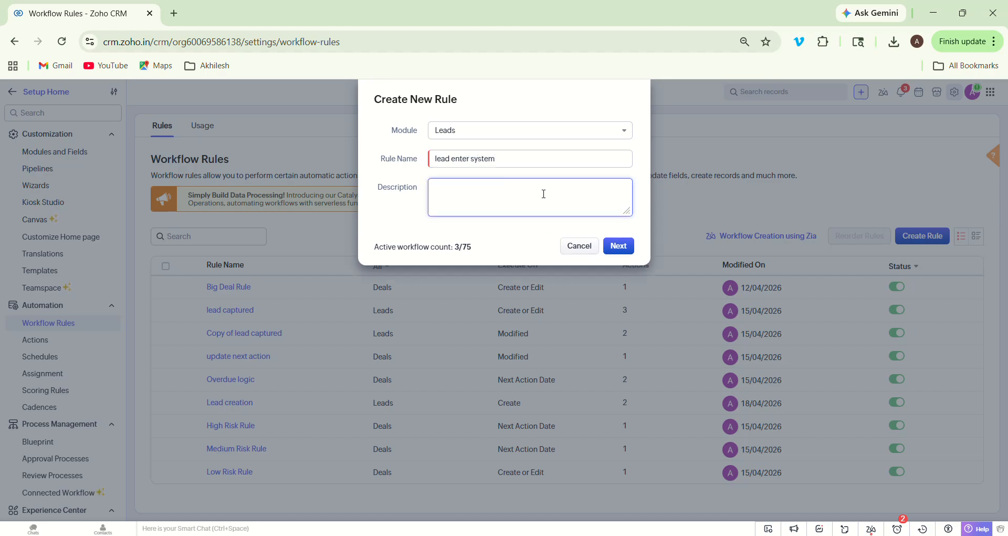
{"action": "type", "text": "coo a="}
{"action": "key", "text": "BackSpace"}
{"action": "key", "text": "BackSpace"}
{"action": "key", "text": "BackSpace"}
{"action": "type", "text": "mm and owner assg / task"}
{"action": "left_click", "coordinate": [628, 245]}
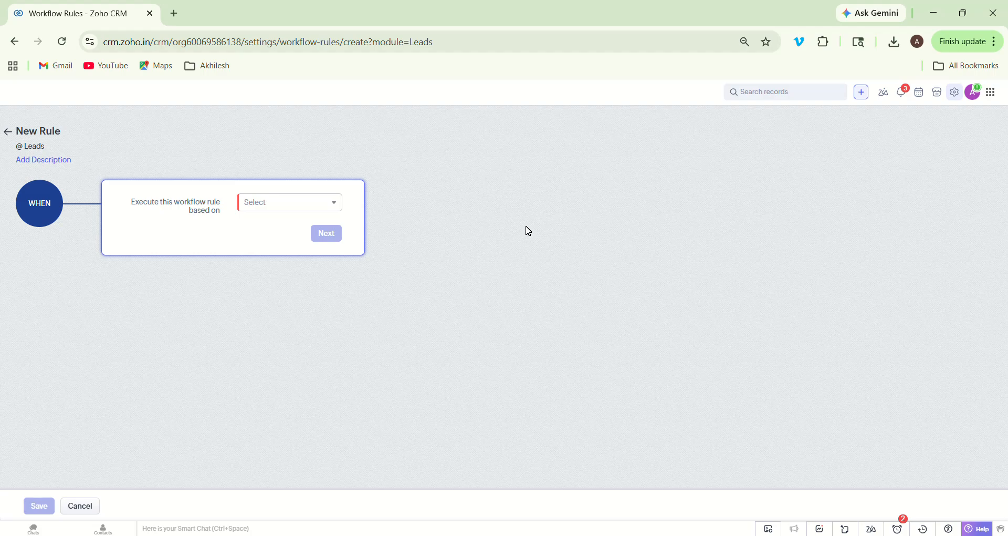
- Trigger the rule on Record action > Create, applied to all leads
{"action": "left_click", "coordinate": [303, 205]}
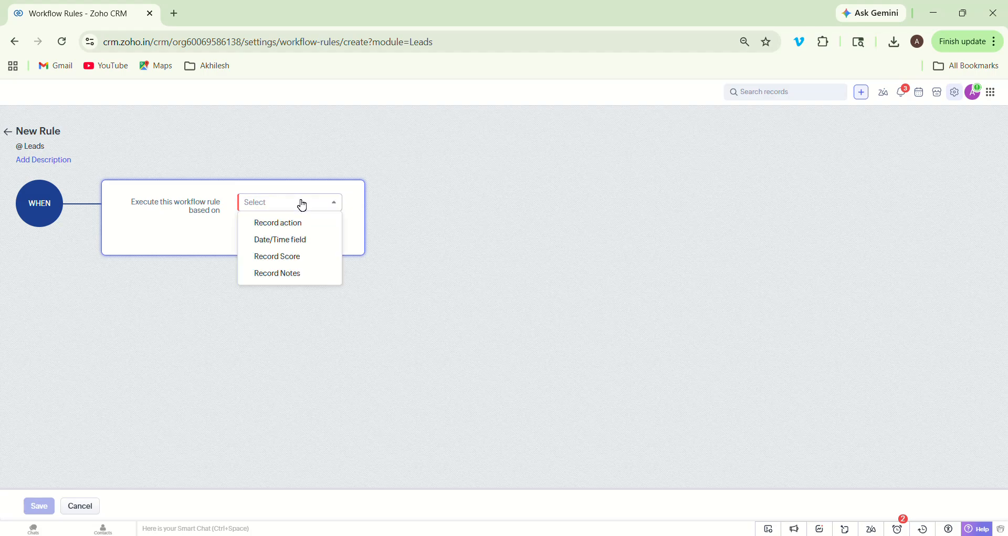
{"action": "left_click", "coordinate": [297, 225]}
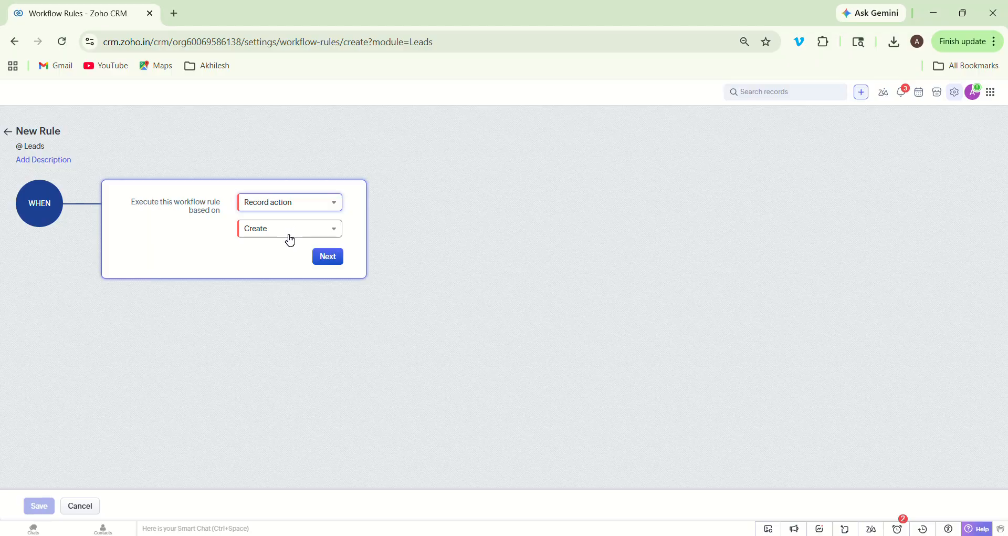
{"action": "left_click", "coordinate": [323, 258]}
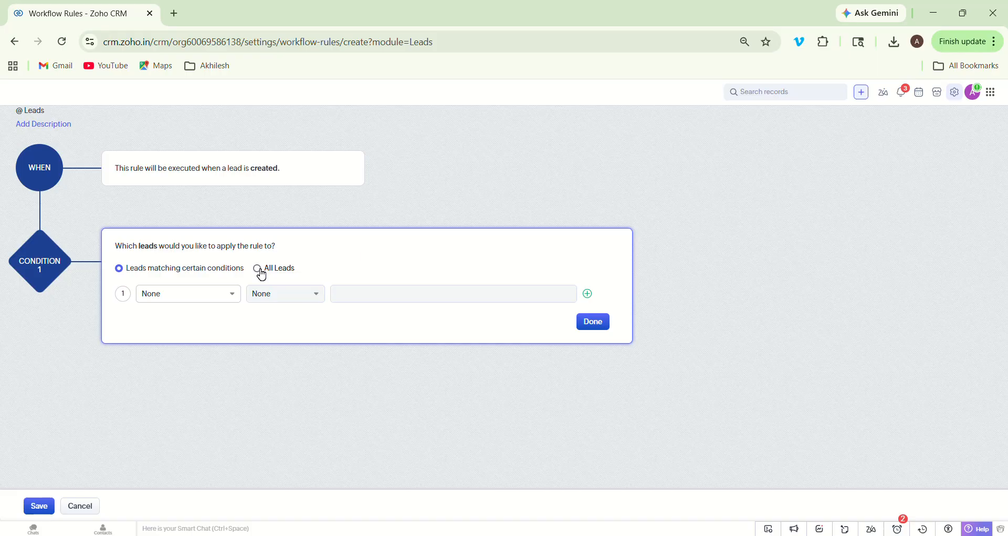
{"action": "left_click", "coordinate": [262, 274]}
{"action": "left_click", "coordinate": [333, 293]}
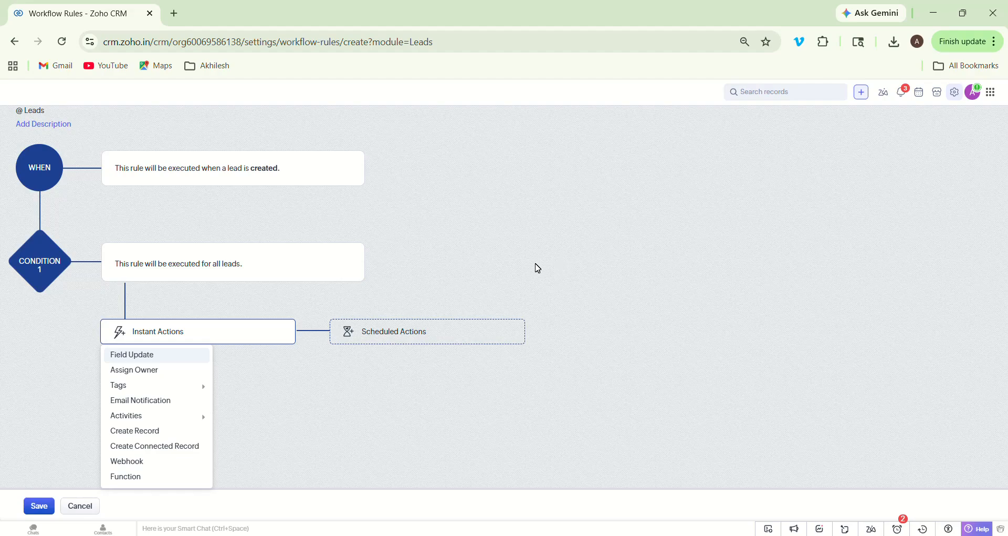
- Add a new Email Notification instant action and start creating a template for it
{"action": "left_click", "coordinate": [204, 336]}
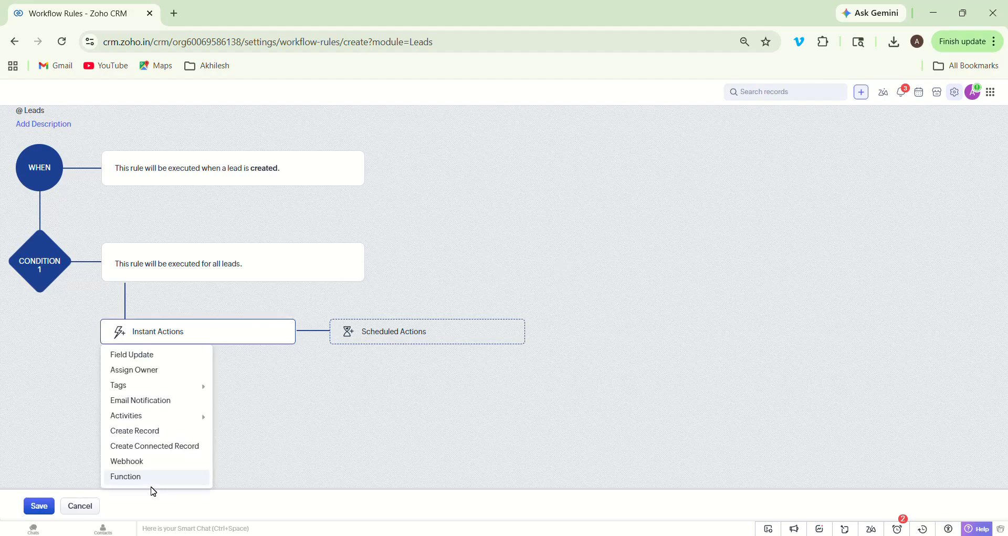
{"action": "mouse_move", "coordinate": [155, 386]}
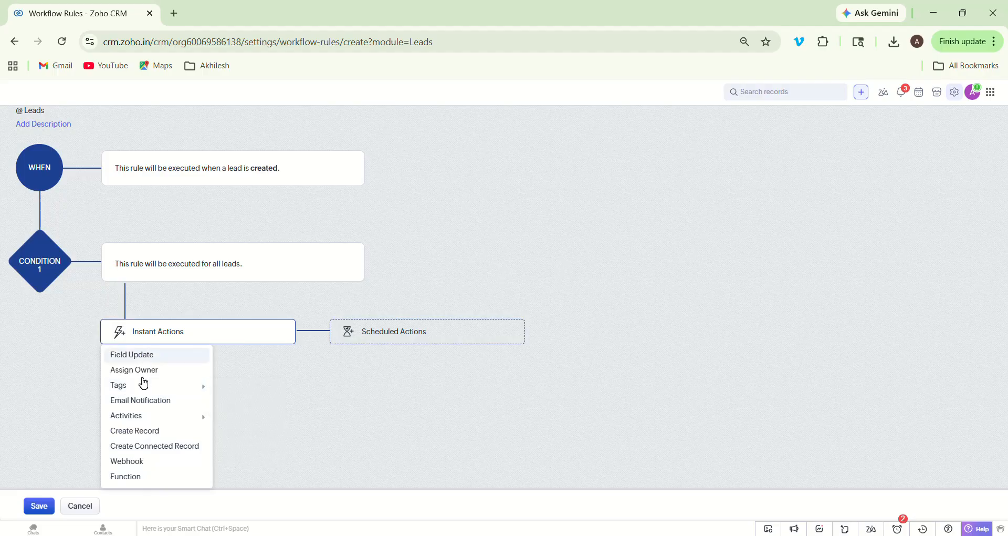
{"action": "left_click", "coordinate": [149, 404]}
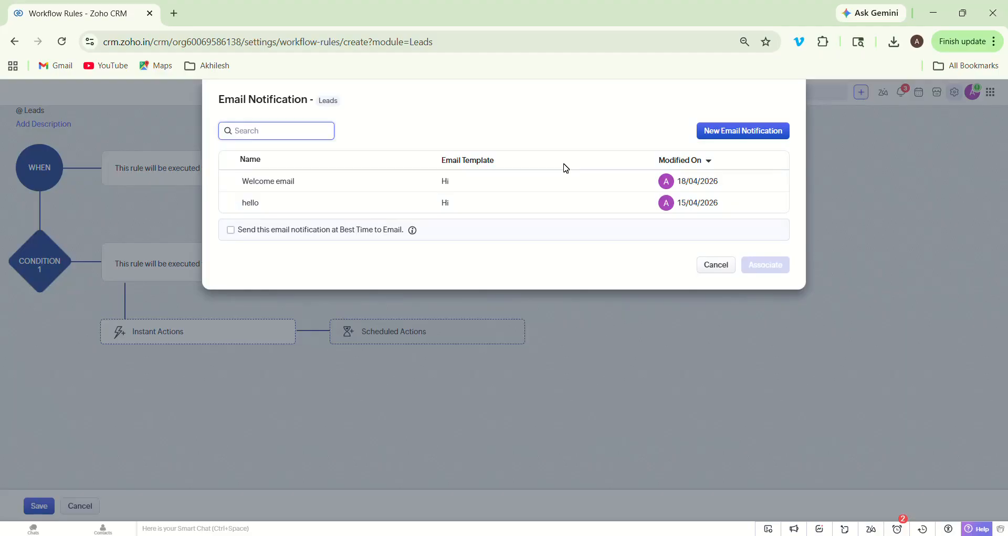
{"action": "left_click", "coordinate": [728, 134]}
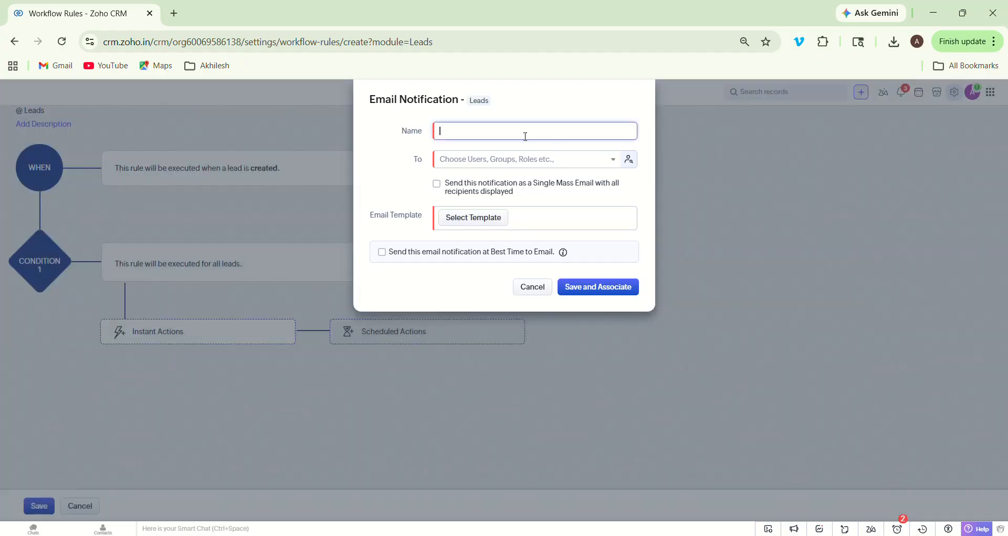
{"action": "left_click", "coordinate": [473, 218]}
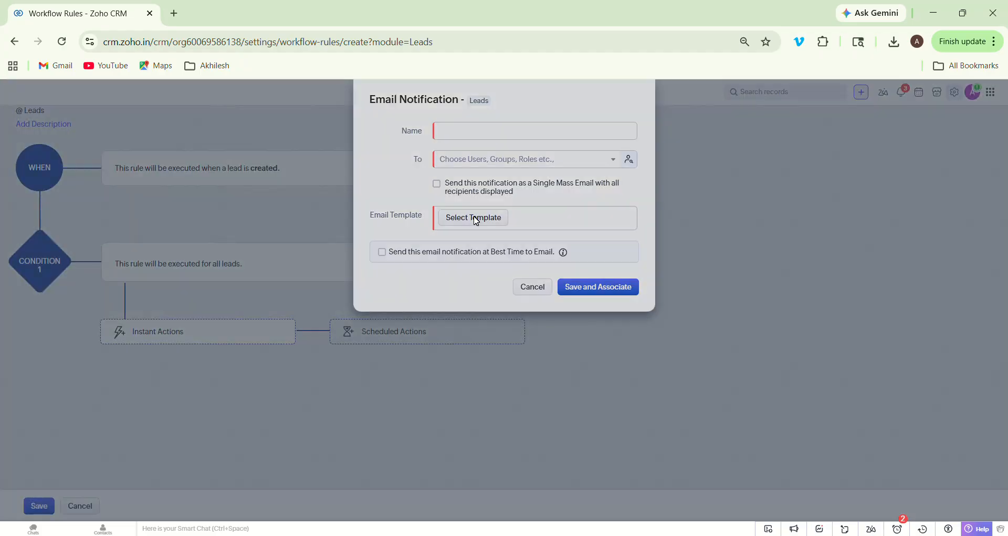
{"action": "left_click", "coordinate": [664, 122]}
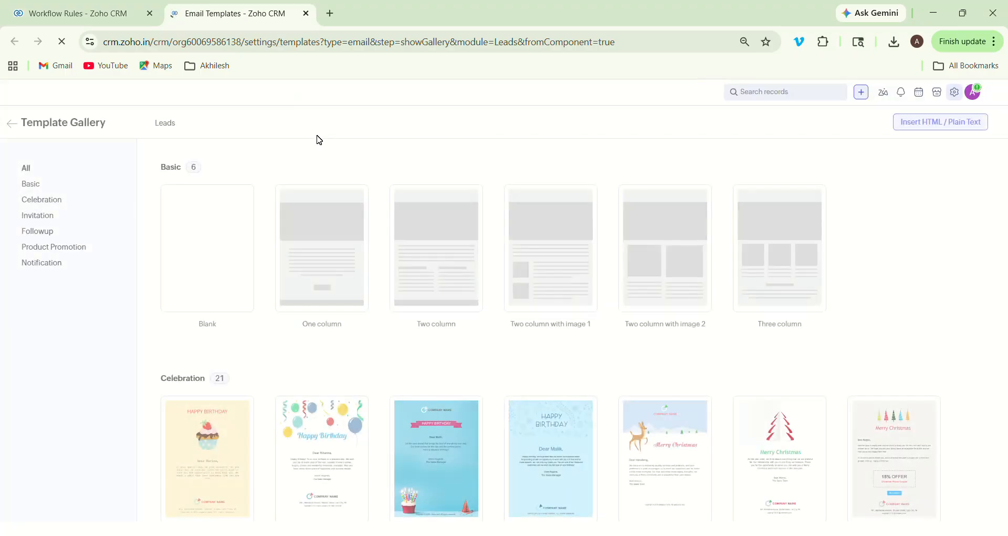
- Preview the One column template and open it in the template editor
{"action": "mouse_move", "coordinate": [317, 234]}
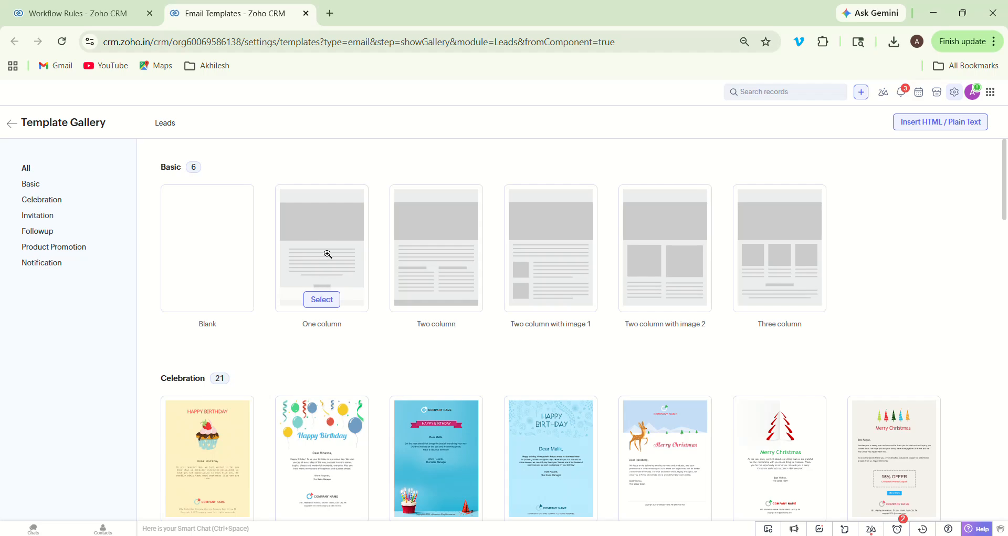
{"action": "left_click", "coordinate": [317, 295]}
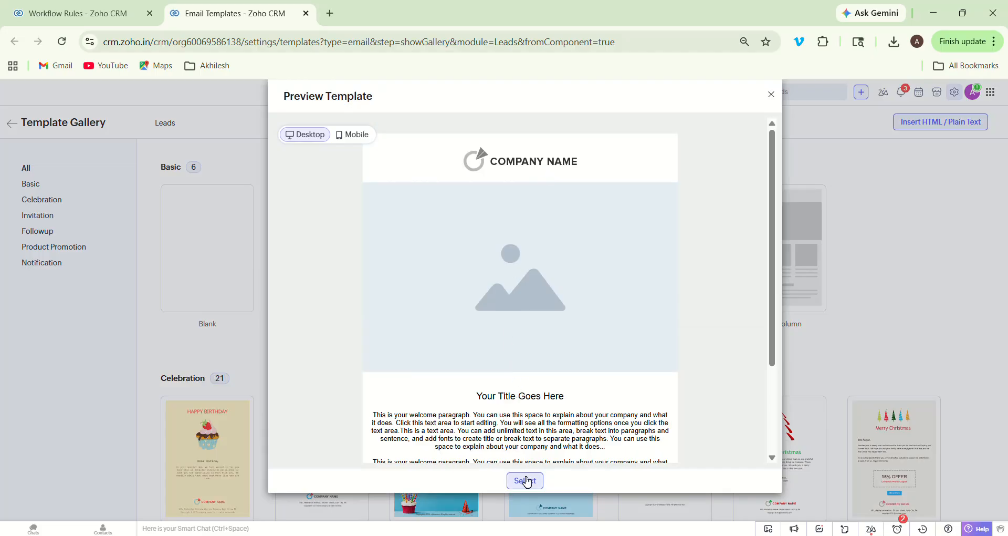
{"action": "left_click", "coordinate": [525, 480]}
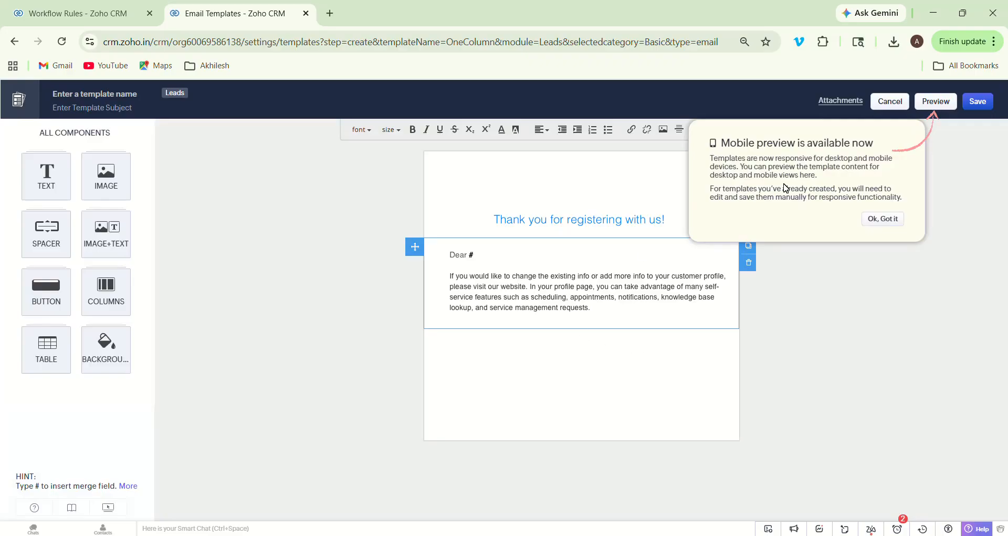
- Type 'hello' as the heading and change the paragraph to 'Thank you. We will call you soon'
{"action": "left_click", "coordinate": [883, 219]}
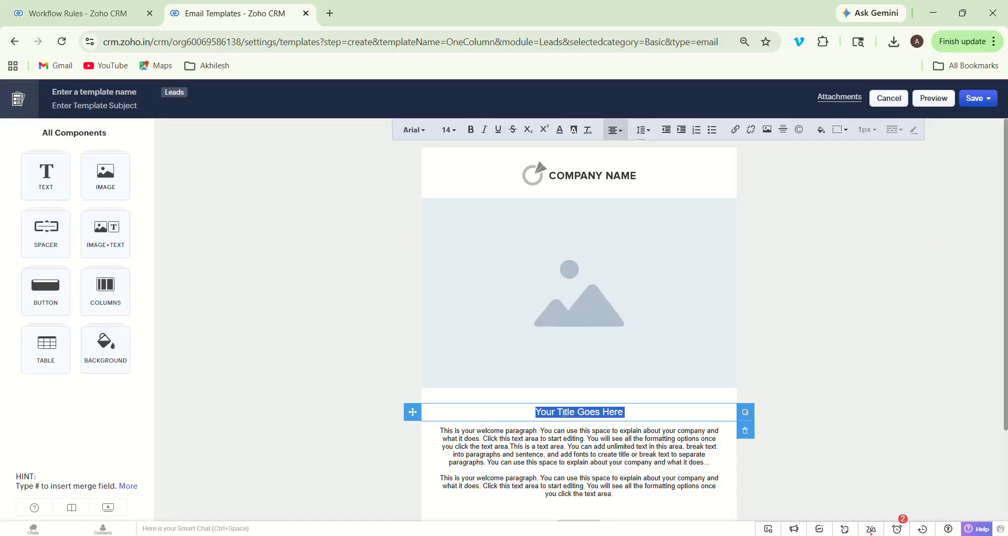
{"action": "type", "text": "hello"}
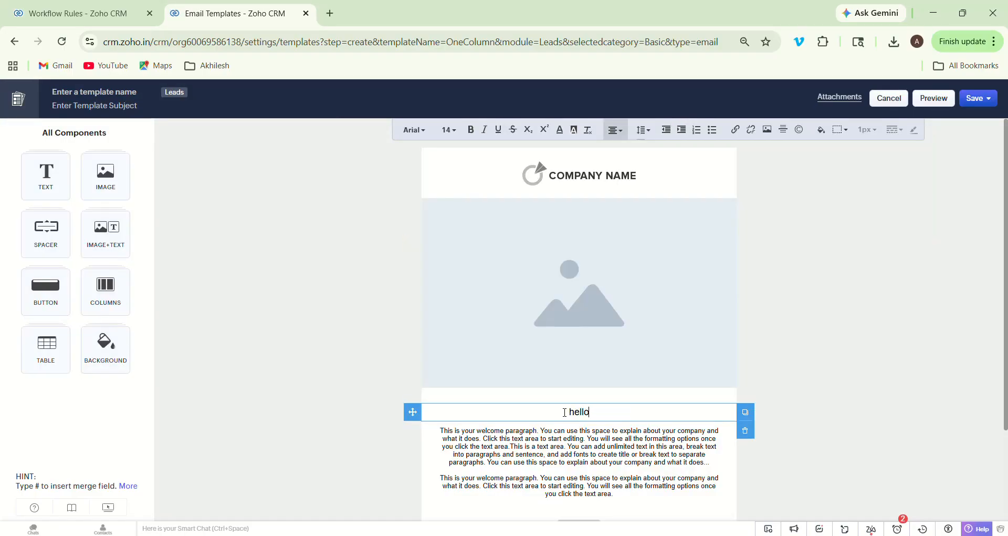
{"action": "double_click", "coordinate": [533, 463]}
{"action": "key", "text": "ctrl+a"}
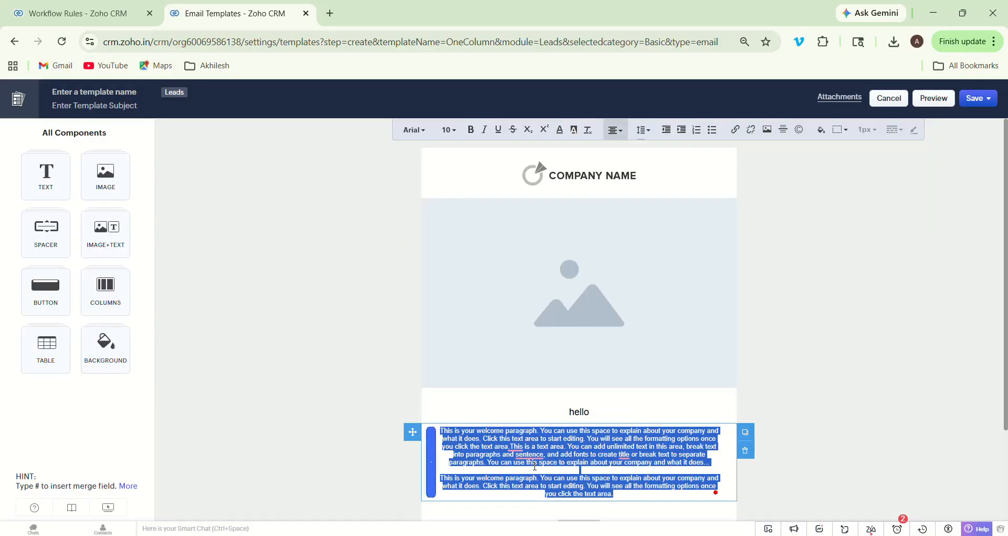
{"action": "type", "text": "t"}
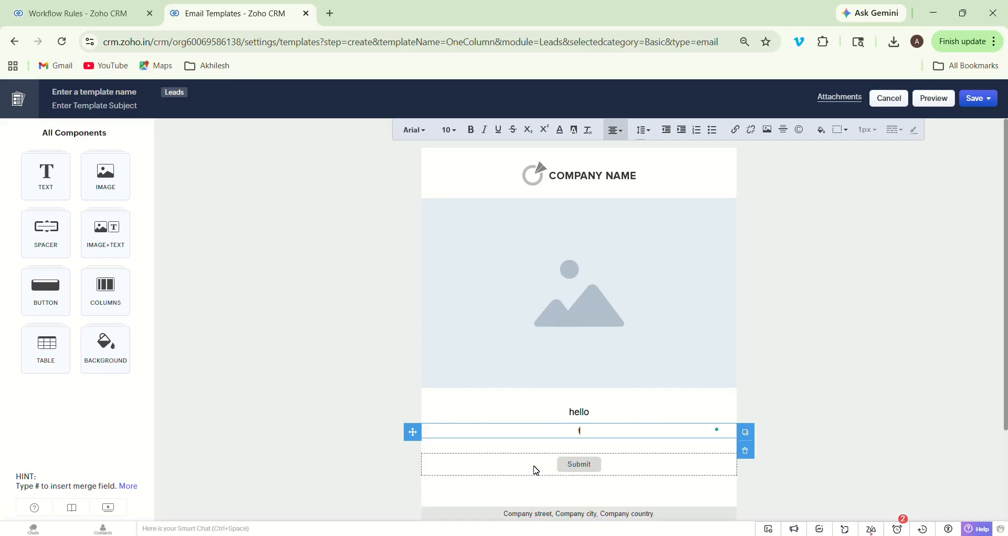
{"action": "type", "text": "hank you. we will call you soon"}
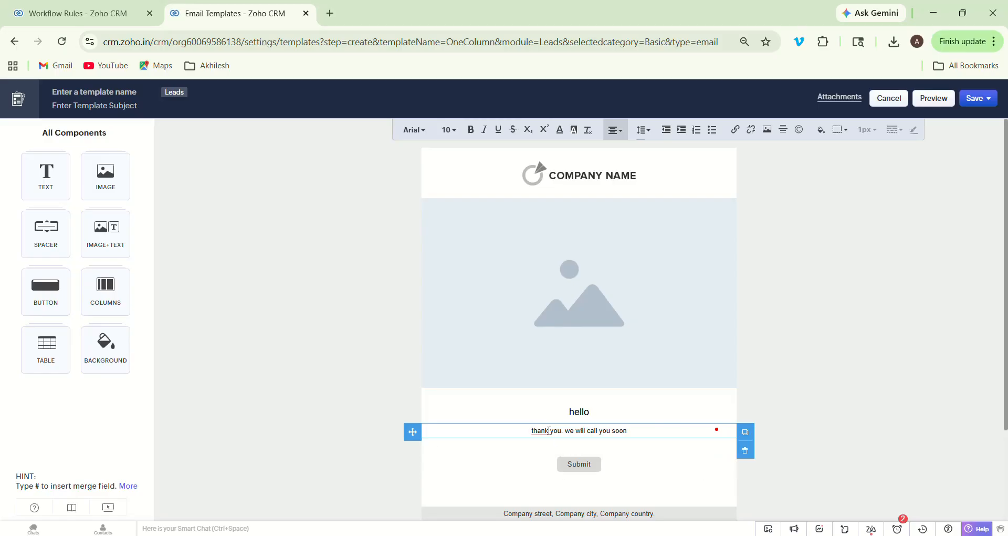
{"action": "right_click", "coordinate": [534, 430]}
{"action": "left_click", "coordinate": [542, 458]}
{"action": "left_click", "coordinate": [566, 430]}
{"action": "key", "text": "Delete"}
{"action": "type", "text": "W"}
- Change the heading to 'Hello ${Leads.Lead Name}' using the Lead Name merge field
{"action": "left_click", "coordinate": [576, 410]}
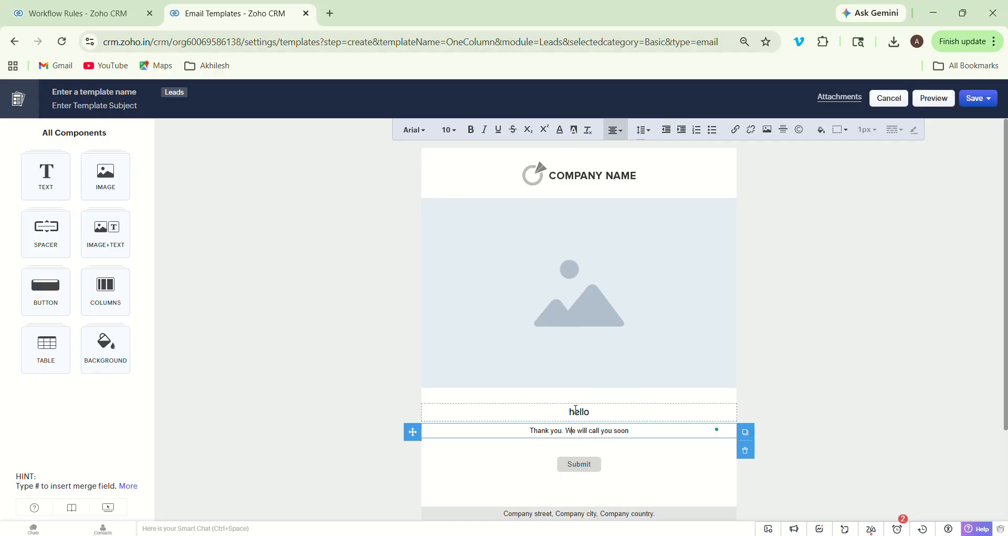
{"action": "key", "text": "BackSpace"}
{"action": "type", "text": "Hello"}
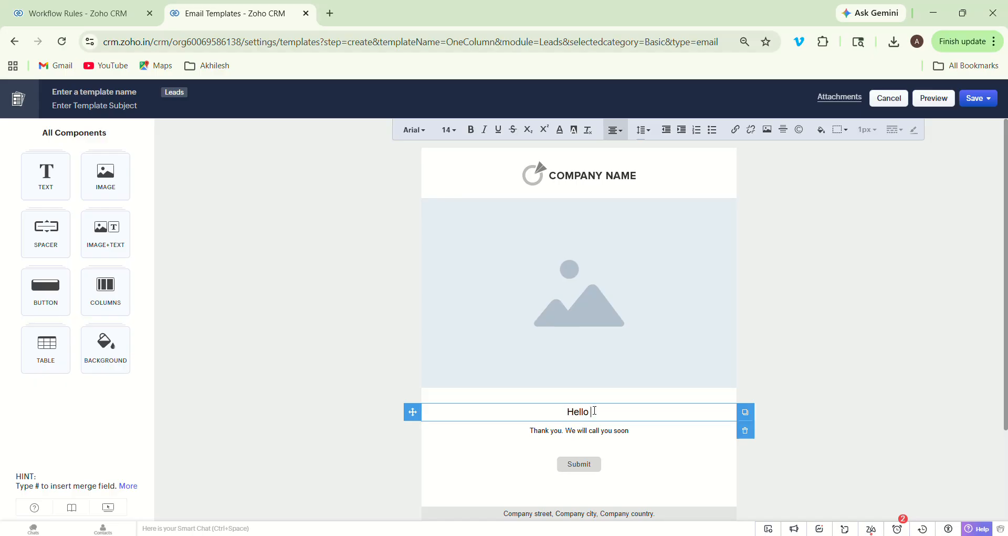
{"action": "type", "text": " #"}
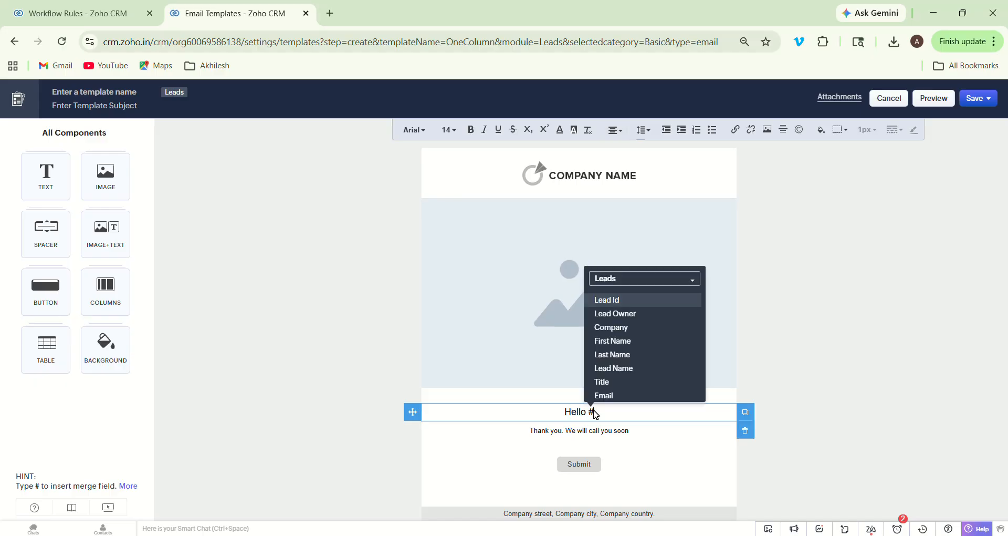
{"action": "left_click", "coordinate": [632, 370]}
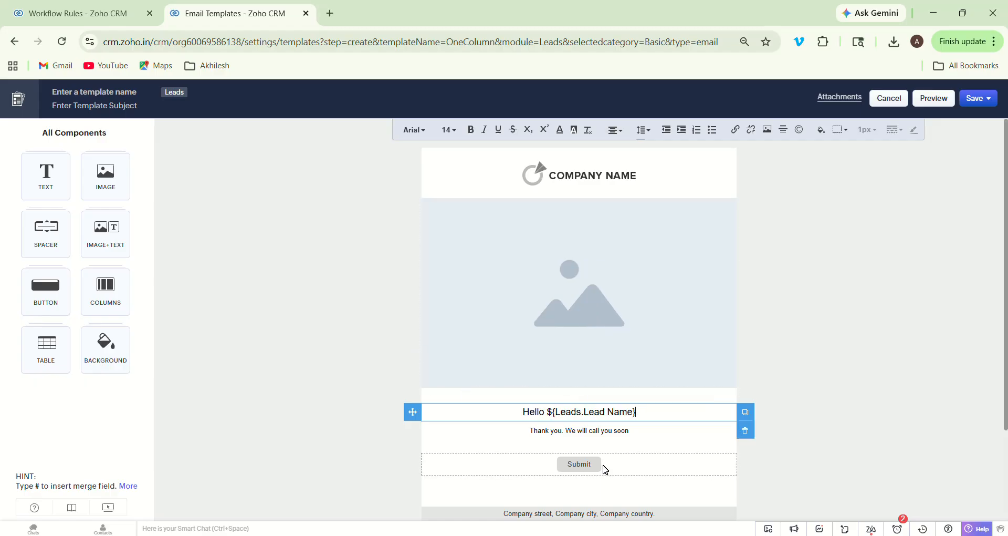
- Delete the Submit button block and the blank space block below it
{"action": "left_click", "coordinate": [639, 467]}
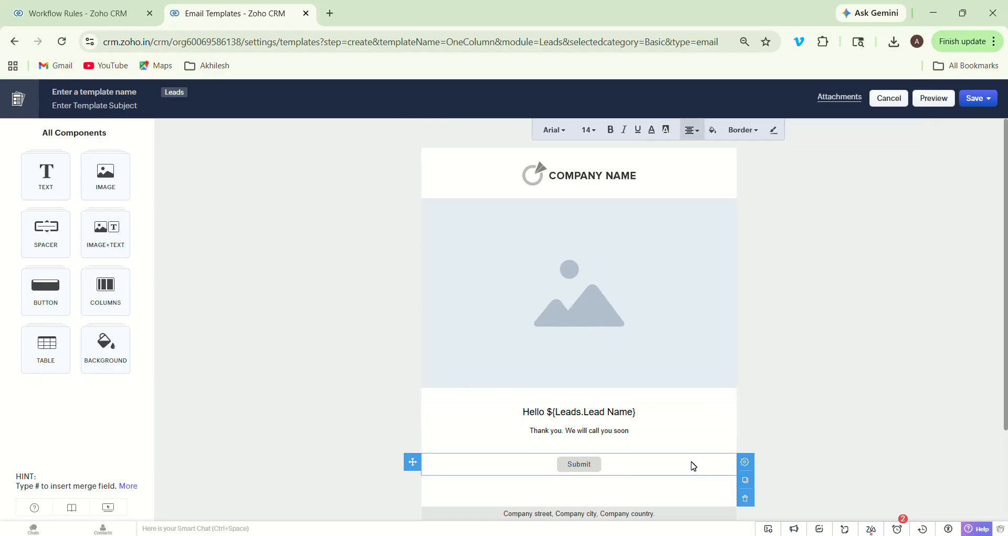
{"action": "left_click", "coordinate": [746, 499]}
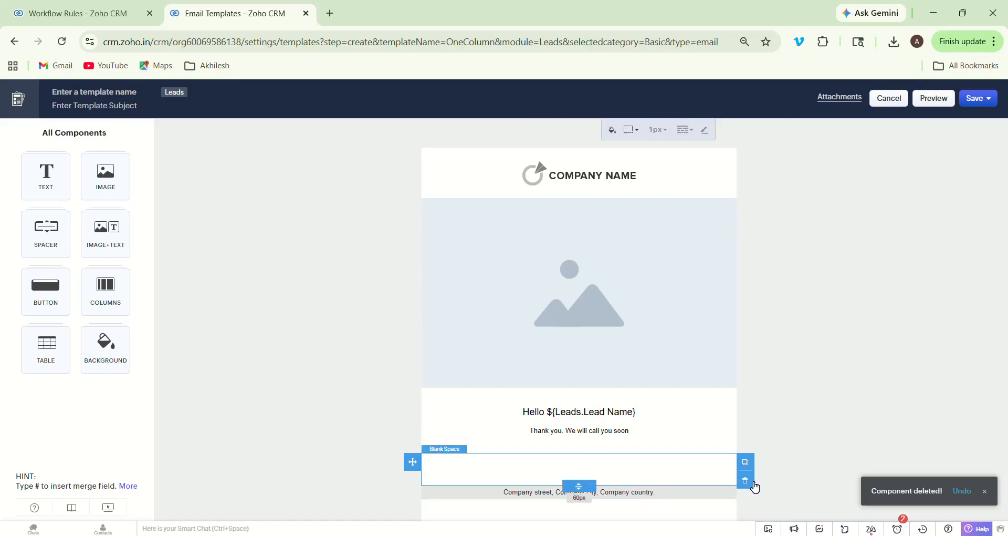
{"action": "left_click", "coordinate": [751, 483]}
- Set the subject to 'hello ${Leads.Lead Name}' with the Lead Name merge field
{"action": "type", "text": "he"}
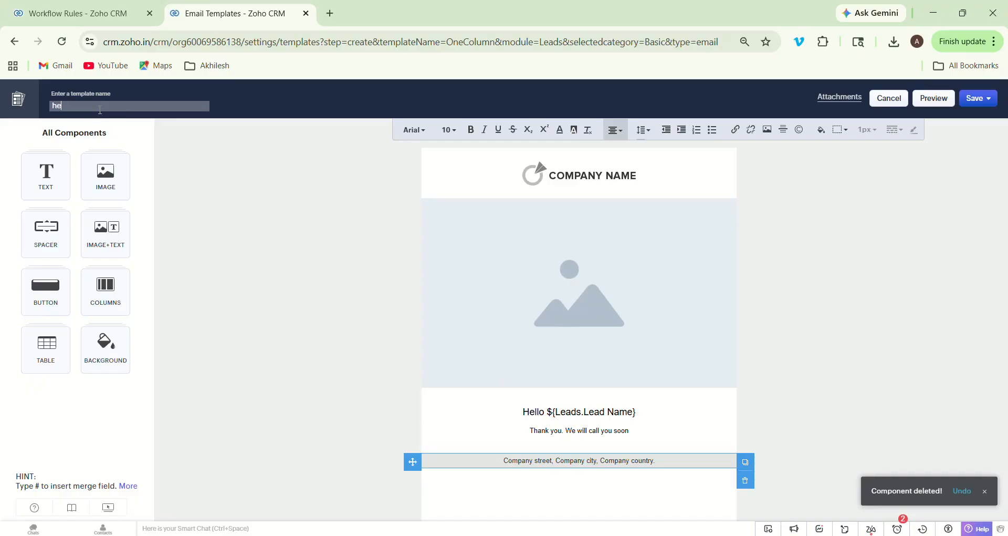
{"action": "type", "text": "llo @"}
{"action": "key", "text": "BackSpace"}
{"action": "key", "text": "BackSpace"}
{"action": "type", "text": "#"}
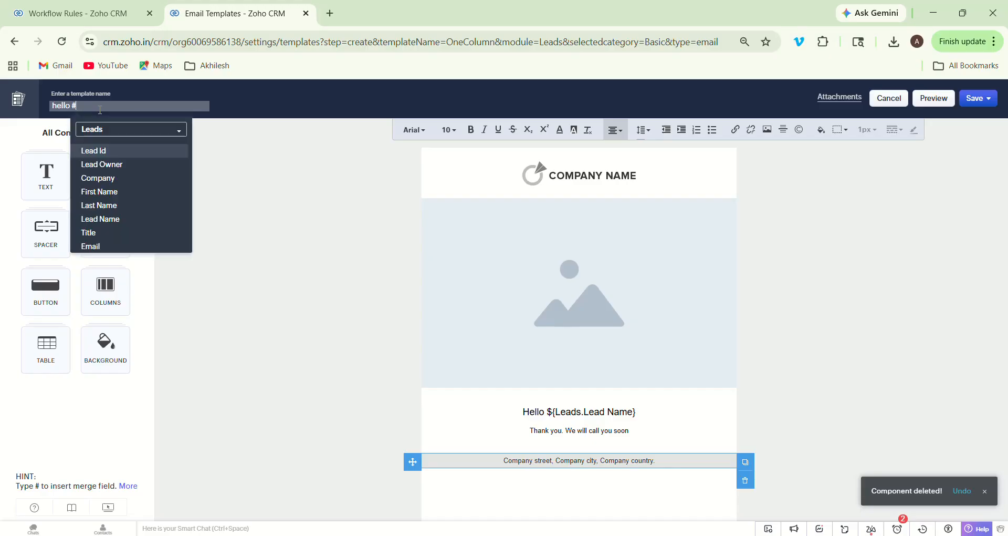
{"action": "left_click", "coordinate": [114, 218]}
- Name the template 'Test 1' and save it in Public Email Templates
{"action": "left_click", "coordinate": [98, 92]}
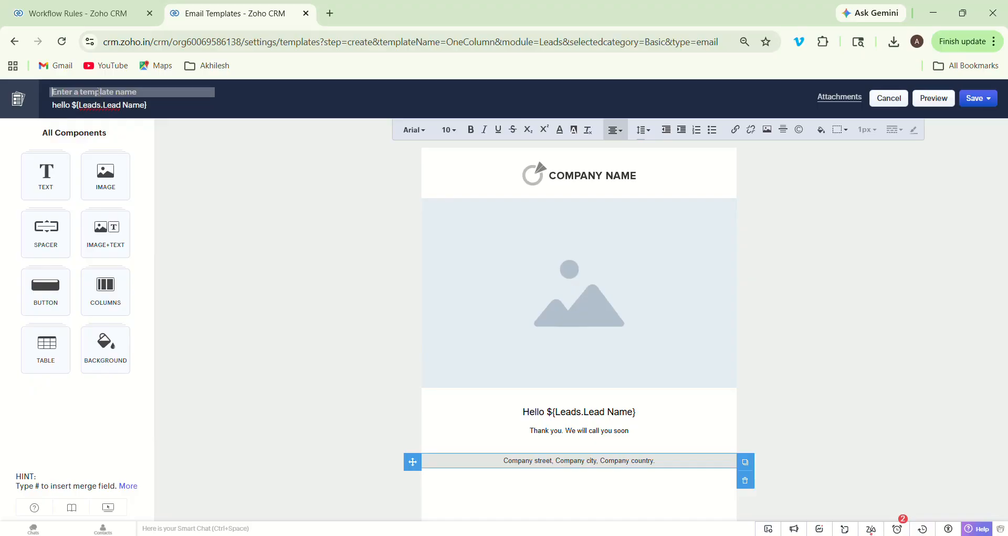
{"action": "type", "text": "tes"}
{"action": "left_click", "coordinate": [985, 107]}
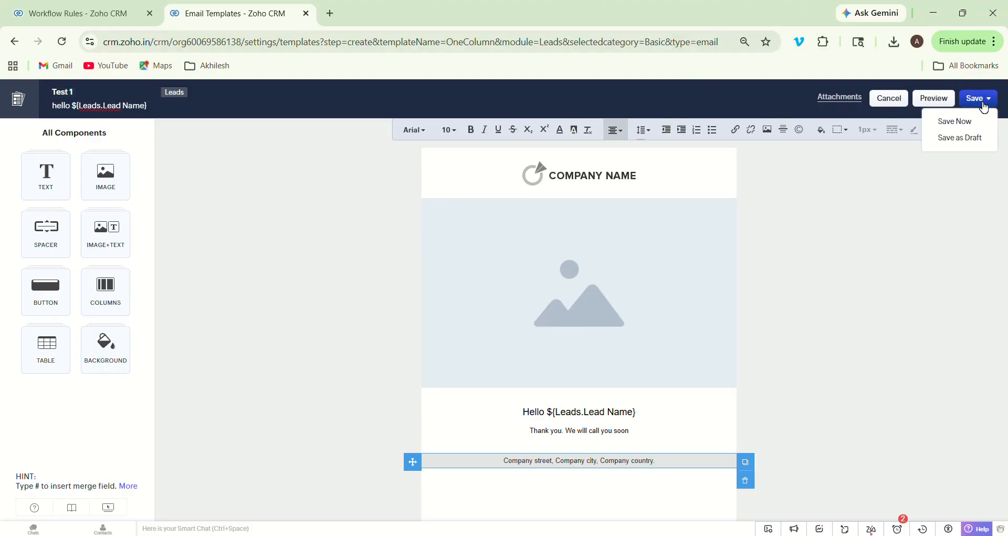
{"action": "left_click", "coordinate": [960, 121]}
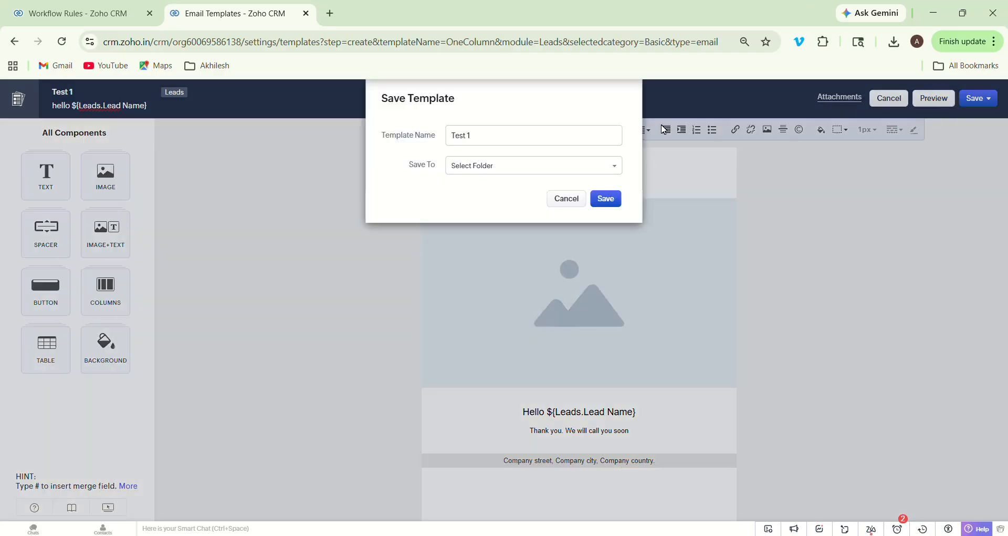
{"action": "left_click", "coordinate": [604, 171]}
{"action": "left_click", "coordinate": [536, 192]}
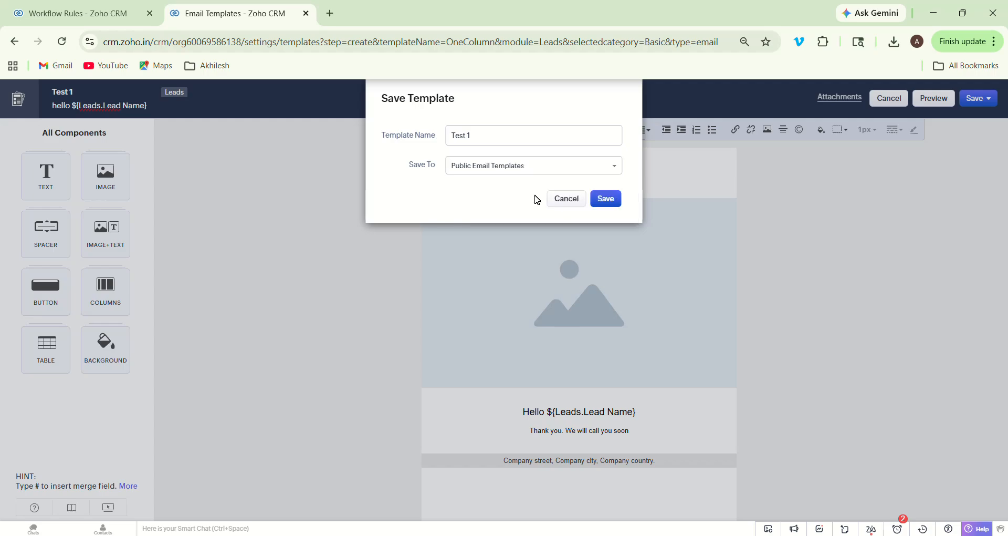
{"action": "left_click", "coordinate": [610, 197]}
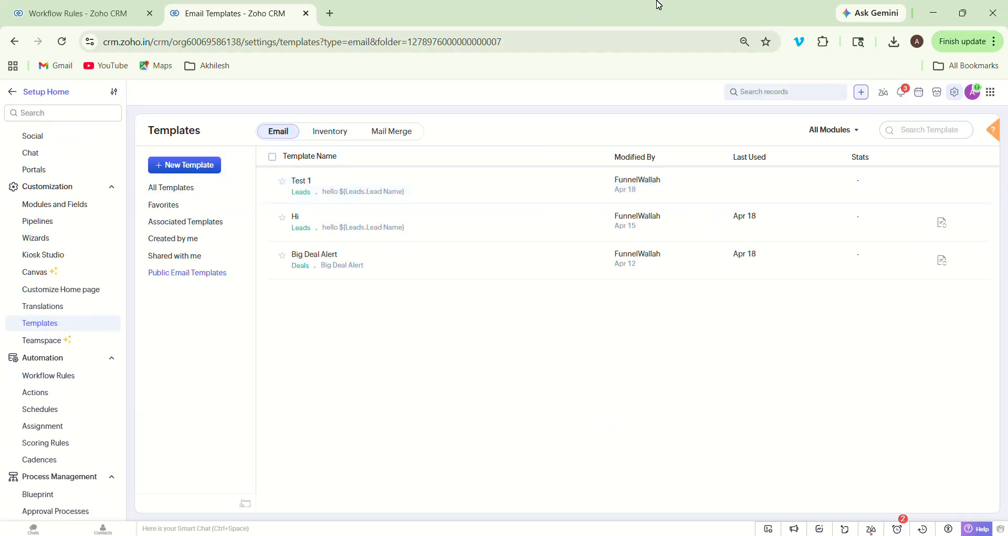
- Back in the rule, refresh the template list and select Test 1
{"action": "left_click", "coordinate": [64, 11]}
{"action": "left_click", "coordinate": [391, 156]}
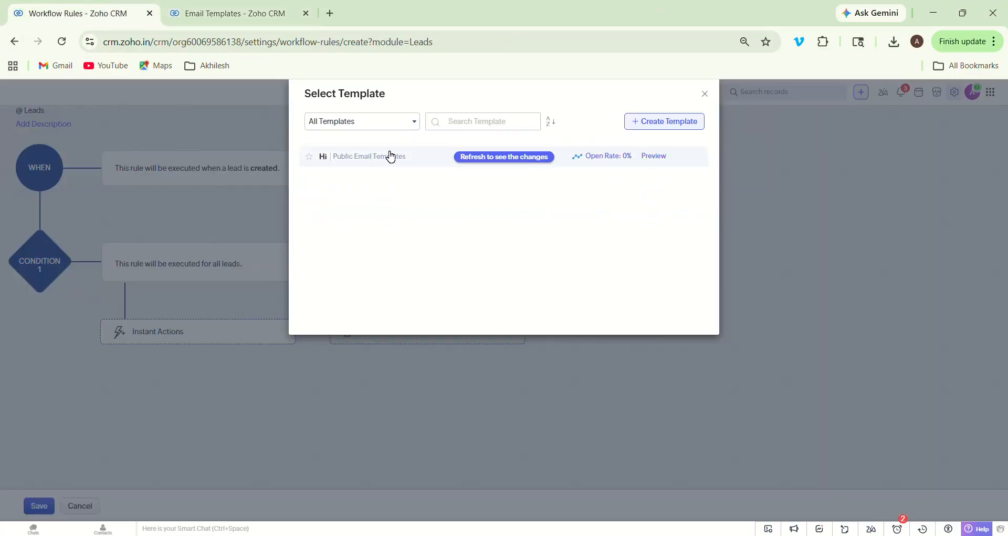
{"action": "left_click", "coordinate": [504, 157]}
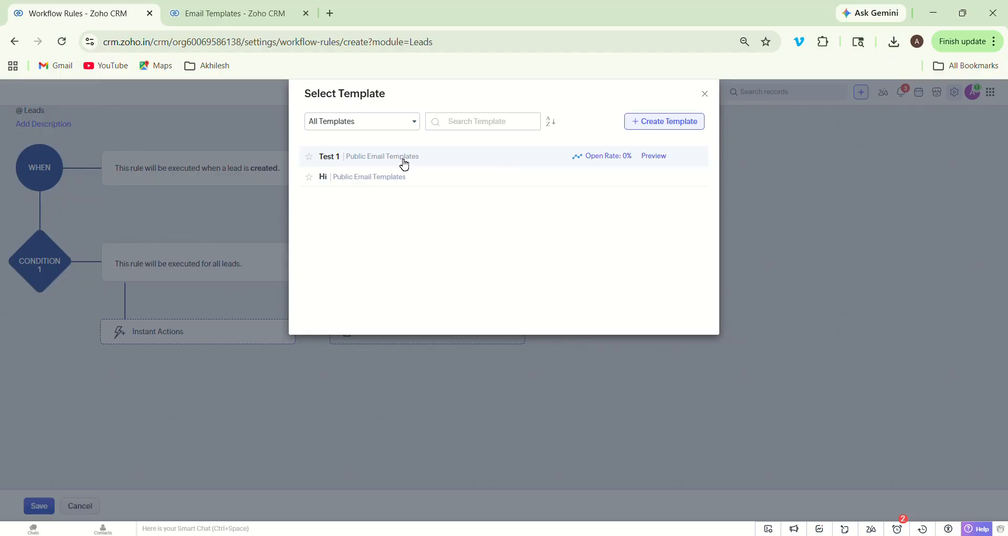
{"action": "left_click", "coordinate": [333, 160]}
- Name the notification 'welcome greeting', send it to the lead's Email, and associate it
{"action": "left_click", "coordinate": [462, 133]}
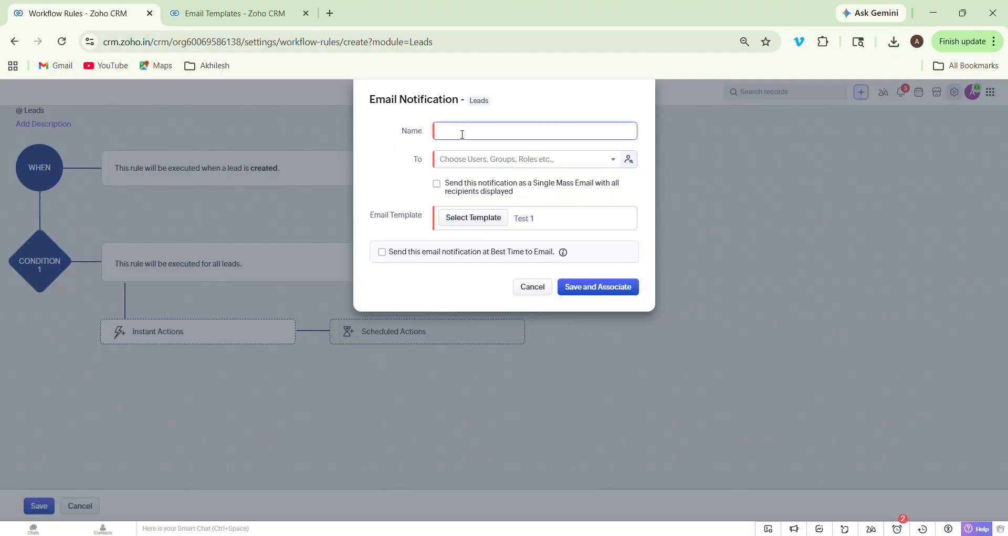
{"action": "type", "text": "w"}
{"action": "key", "text": "BackSpace"}
{"action": "type", "text": "welcome greeting"}
{"action": "left_click", "coordinate": [467, 162]}
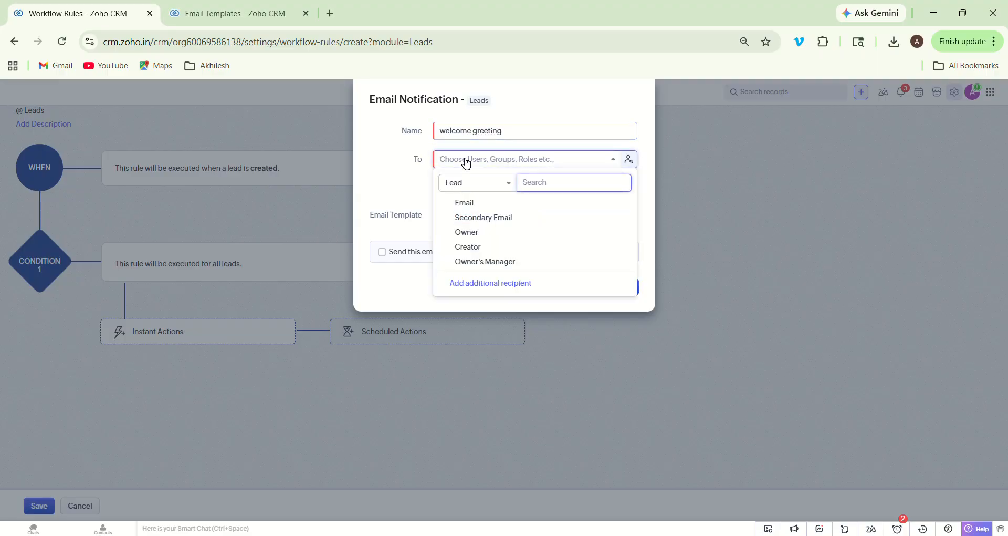
{"action": "left_click", "coordinate": [478, 203]}
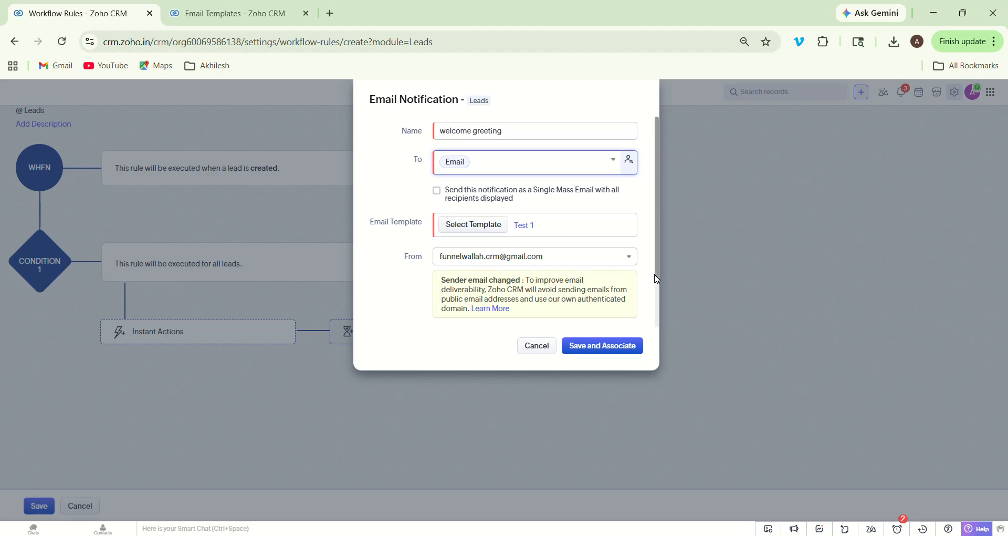
{"action": "scroll", "coordinate": [657, 273], "scroll_direction": "down", "scroll_amount": 2}
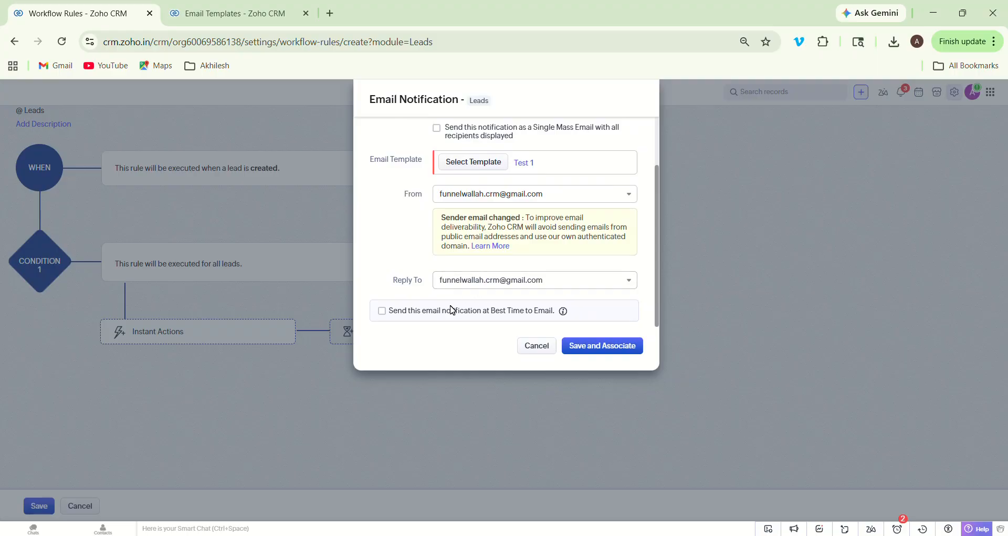
{"action": "left_click", "coordinate": [583, 350]}
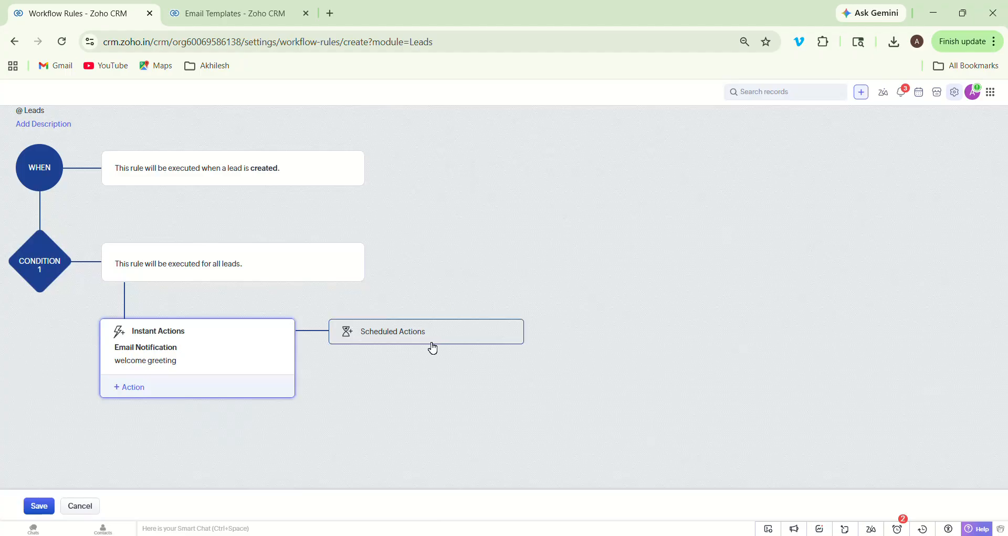
- Add an Assign Owner action making the listed user owner of new leads
{"action": "left_click", "coordinate": [132, 389]}
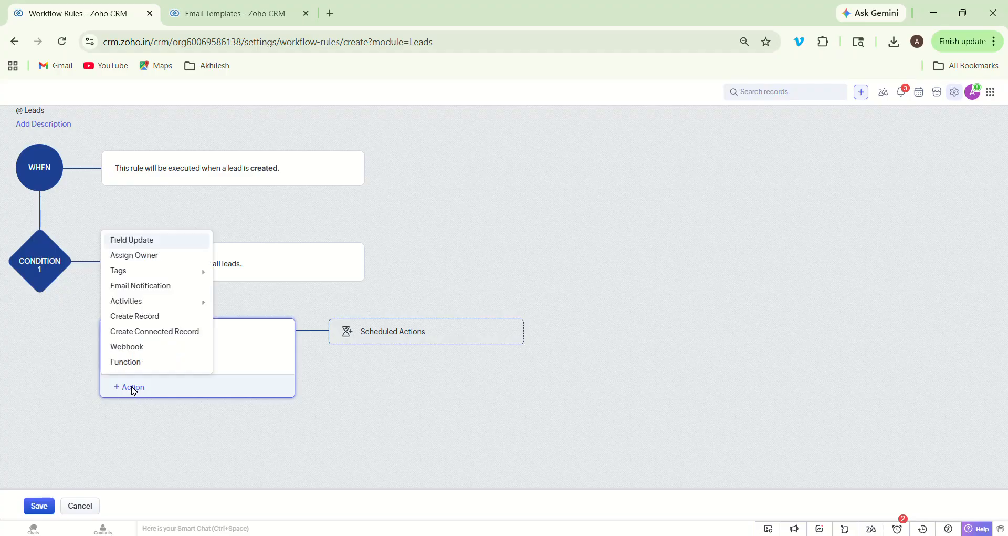
{"action": "left_click", "coordinate": [114, 258]}
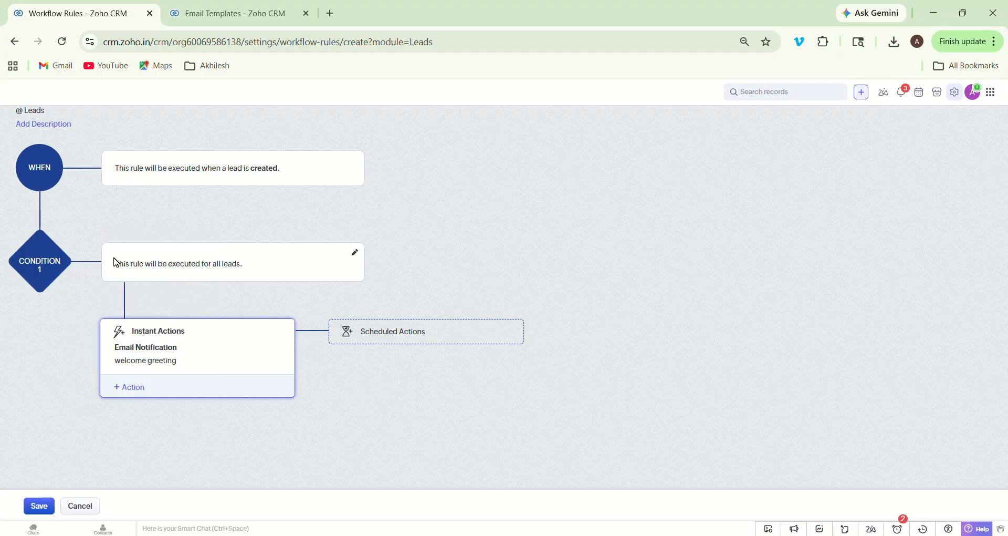
{"action": "left_click", "coordinate": [416, 179]}
{"action": "left_click", "coordinate": [444, 221]}
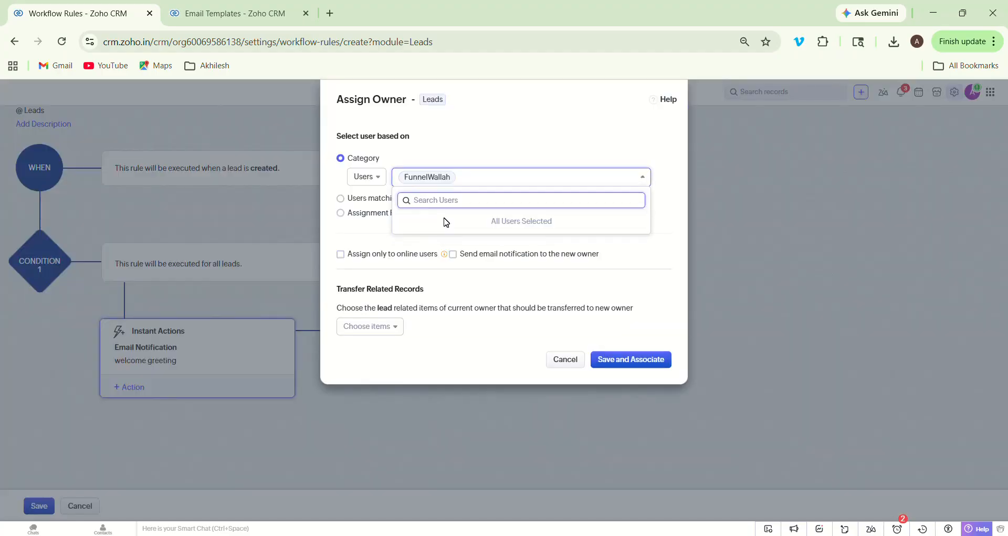
{"action": "left_click", "coordinate": [477, 155]}
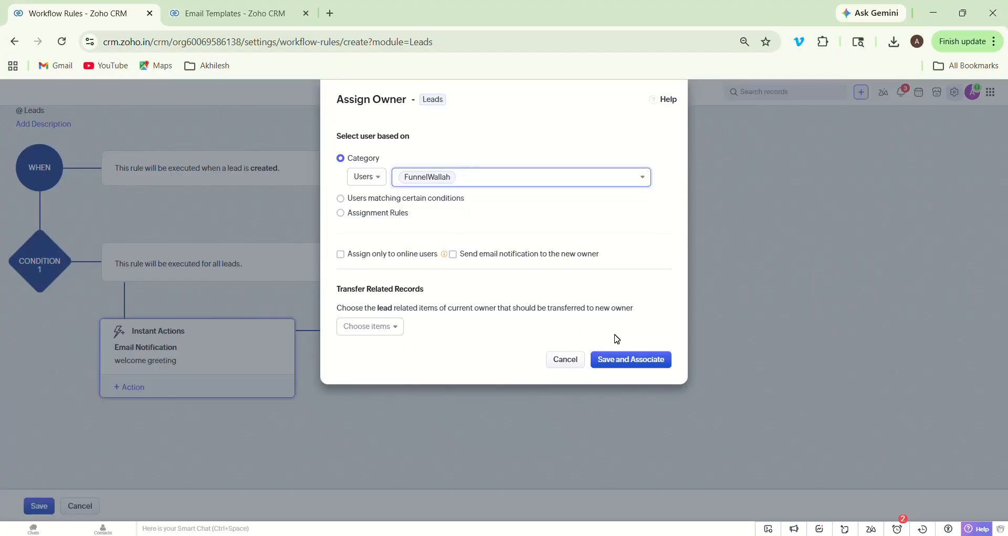
{"action": "left_click", "coordinate": [633, 361]}
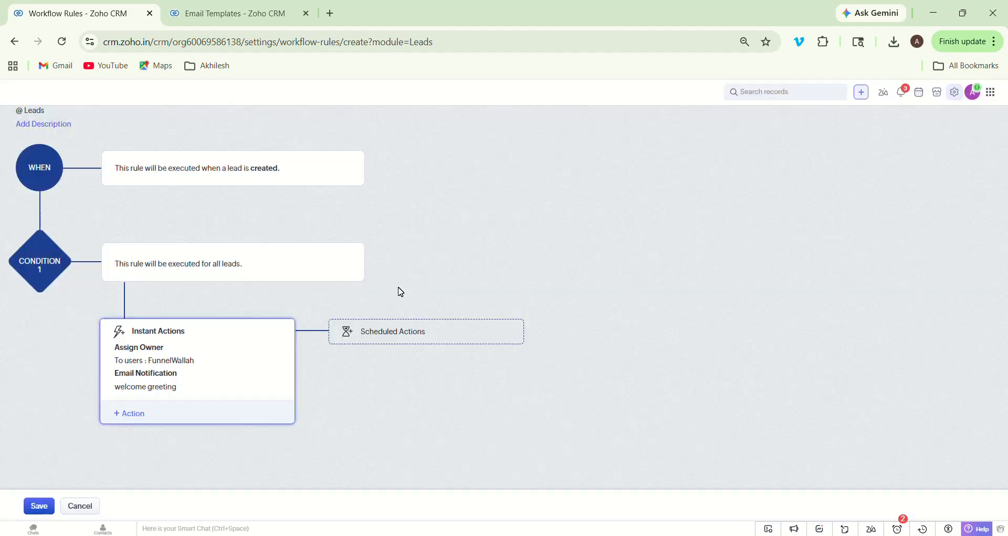
- Add Scheduled Actions that execute 2 hours after the rule trigger time
{"action": "left_click", "coordinate": [420, 333]}
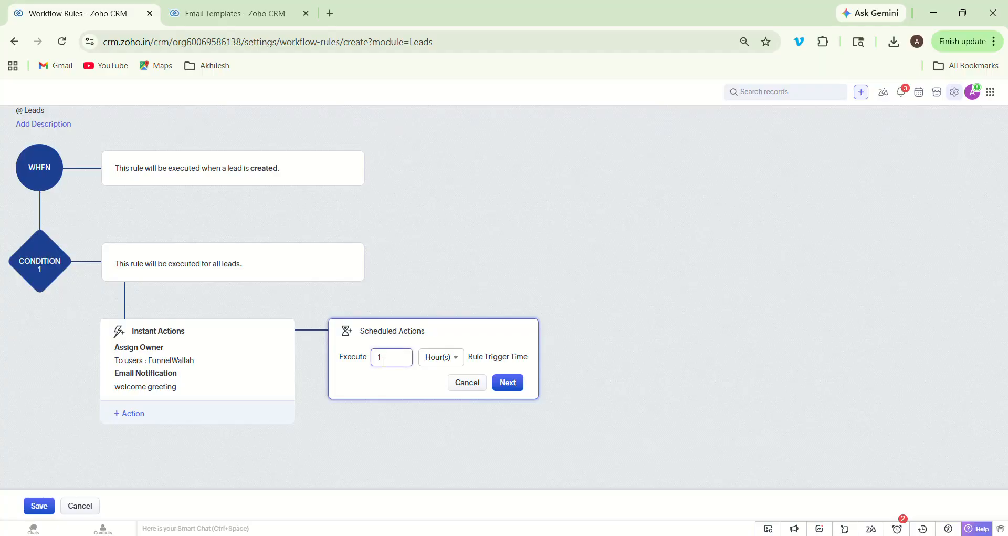
{"action": "key", "text": "BackSpace"}
{"action": "type", "text": "2"}
{"action": "left_click", "coordinate": [509, 384]}
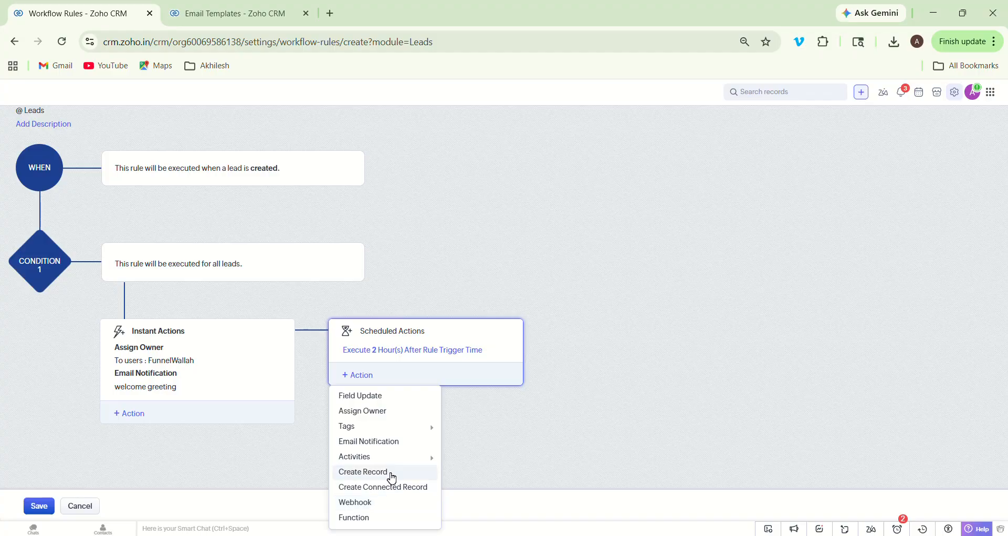
{"action": "mouse_move", "coordinate": [398, 427]}
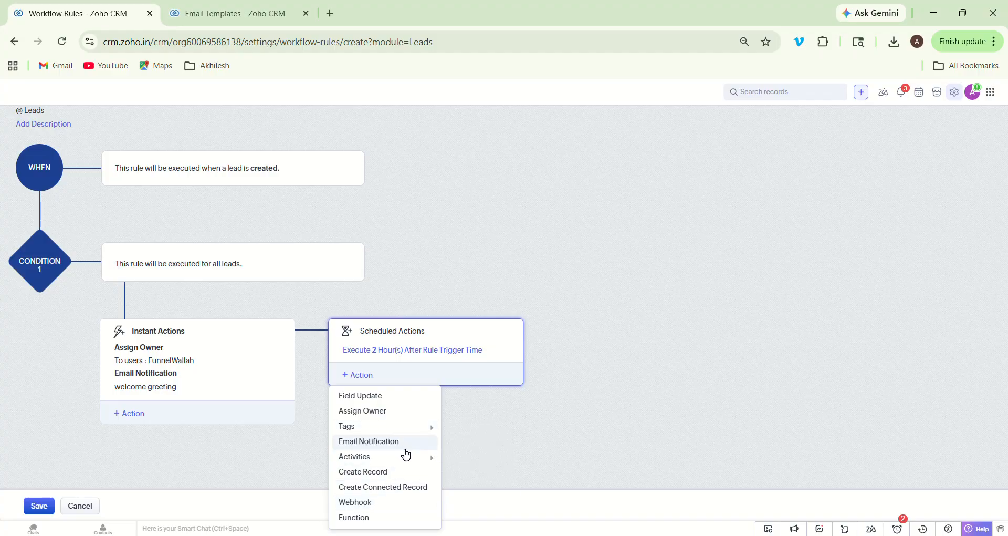
{"action": "mouse_move", "coordinate": [409, 457]}
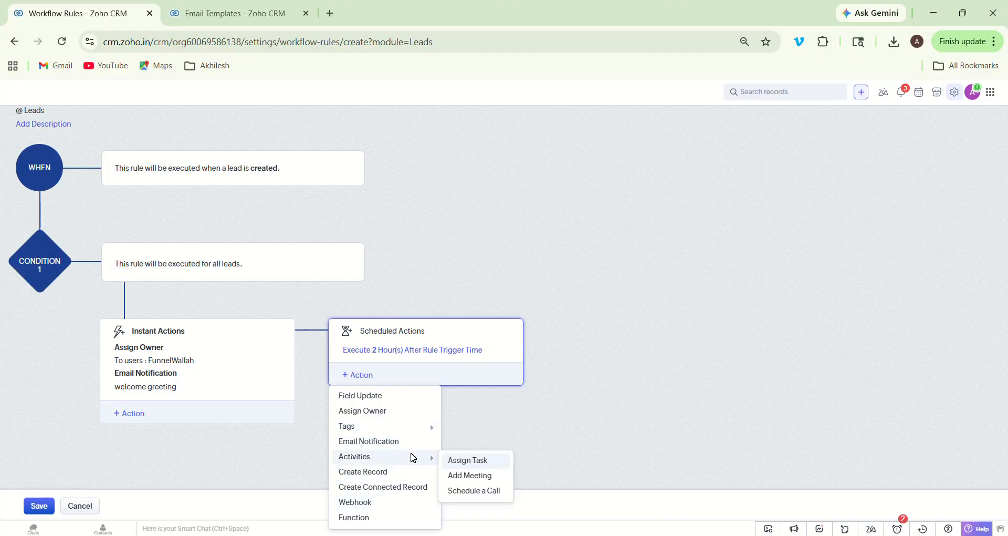
- Add a Schedule a Call action starting 0 days after the trigger at 11:00 AM
{"action": "left_click", "coordinate": [475, 492]}
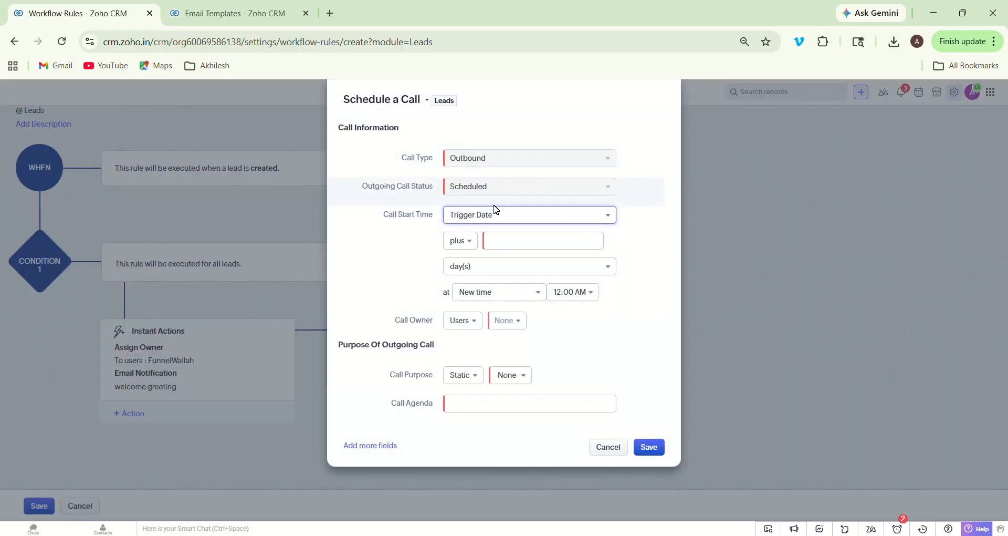
{"action": "left_click", "coordinate": [506, 237]}
{"action": "type", "text": "0"}
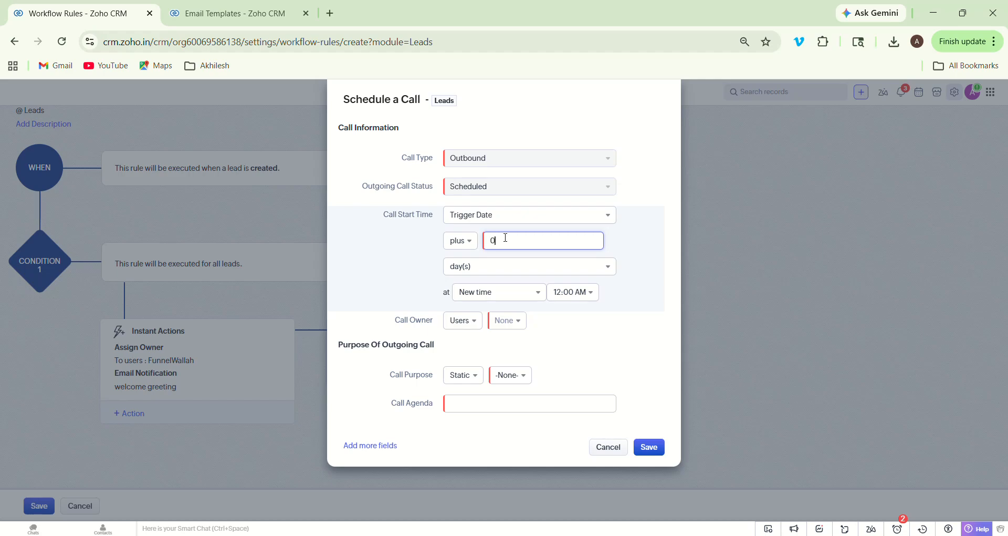
{"action": "left_click", "coordinate": [570, 290]}
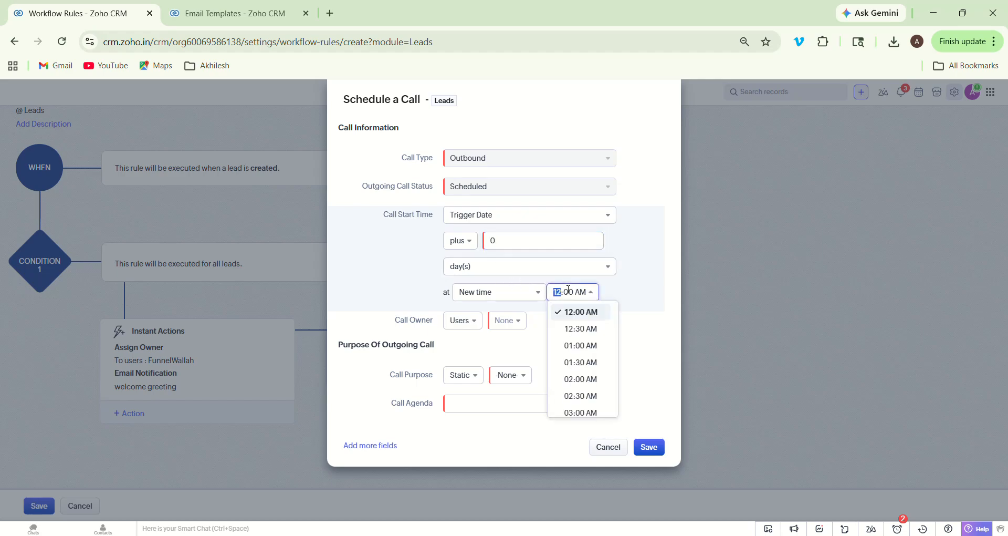
{"action": "type", "text": "11"}
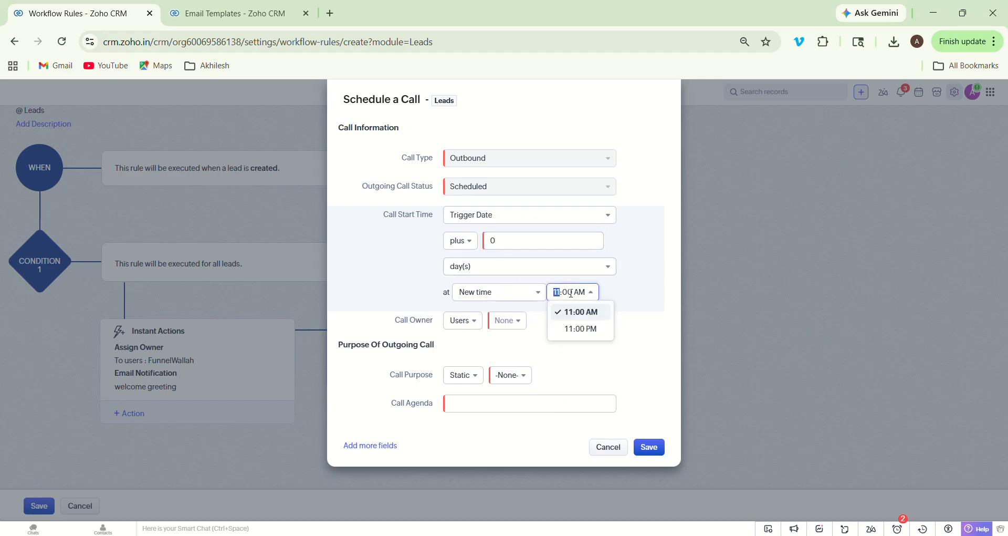
{"action": "left_click", "coordinate": [581, 312]}
- Make the Lead Owner the call owner, with purpose Prospecting and agenda 'get enq details', and save
{"action": "left_click", "coordinate": [477, 325]}
{"action": "left_click", "coordinate": [477, 356]}
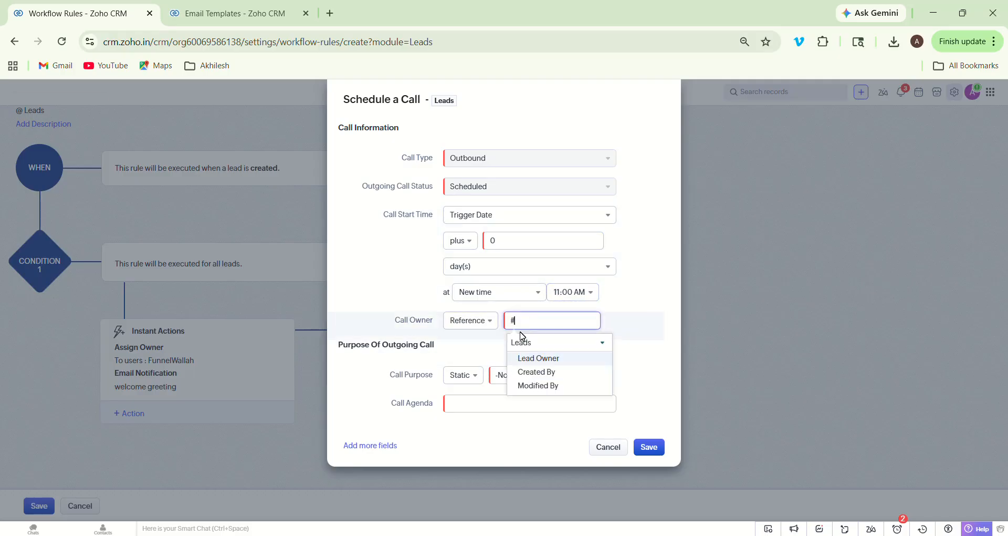
{"action": "left_click", "coordinate": [543, 359]}
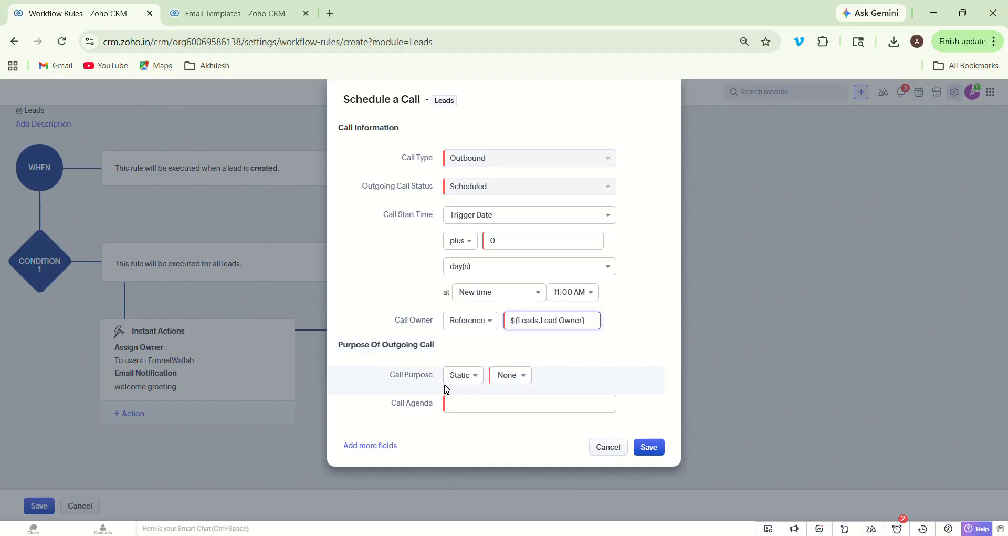
{"action": "left_click", "coordinate": [512, 380]}
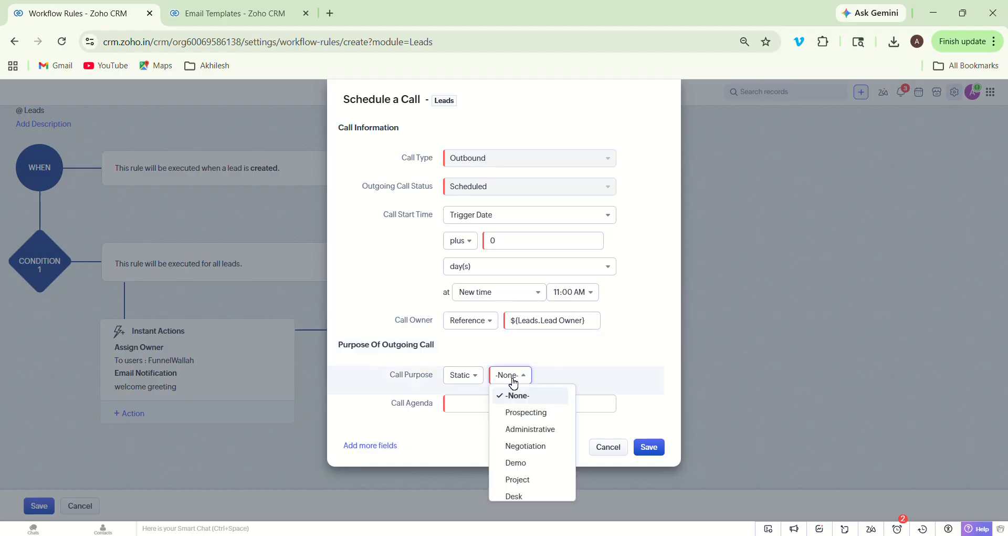
{"action": "left_click", "coordinate": [536, 415]}
{"action": "left_click", "coordinate": [514, 410]}
{"action": "type", "text": "get enq details"}
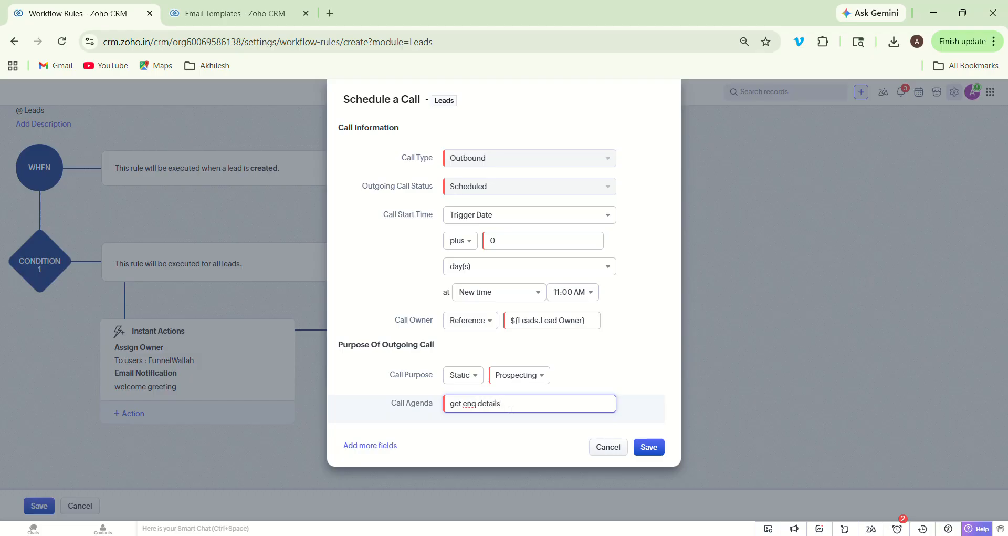
{"action": "left_click", "coordinate": [651, 448]}
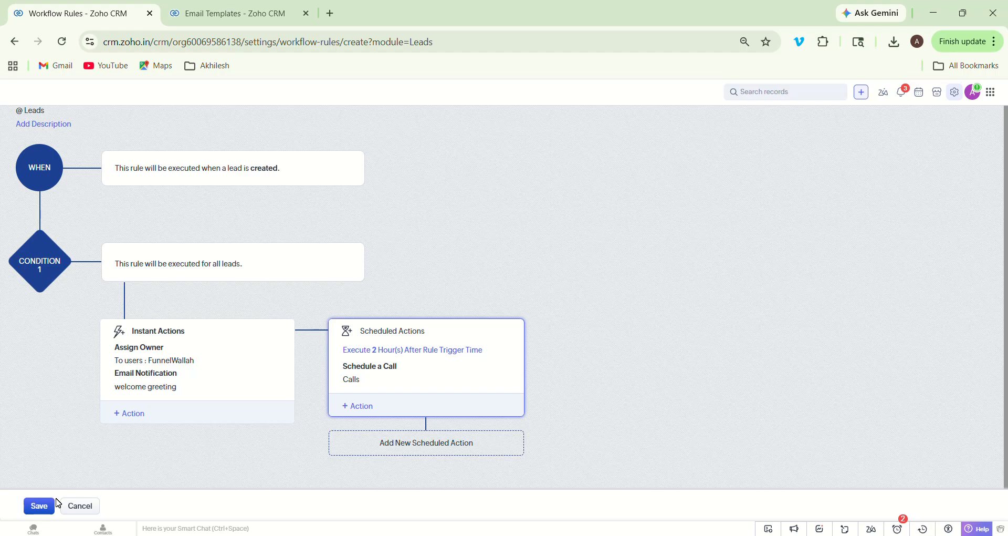
- Save the three-action lead workflow rule and return to the Leads list
{"action": "left_click", "coordinate": [42, 510]}
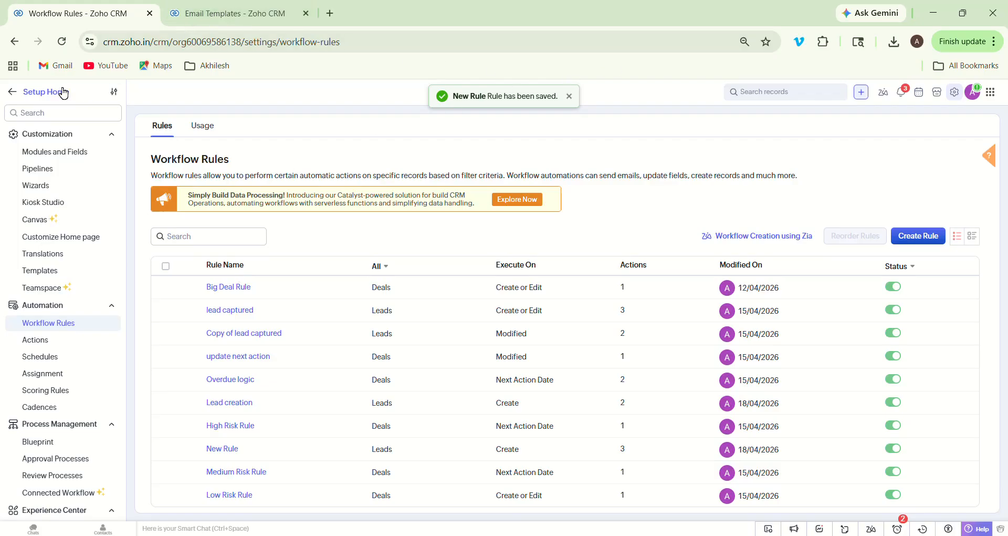
{"action": "left_click", "coordinate": [12, 93]}
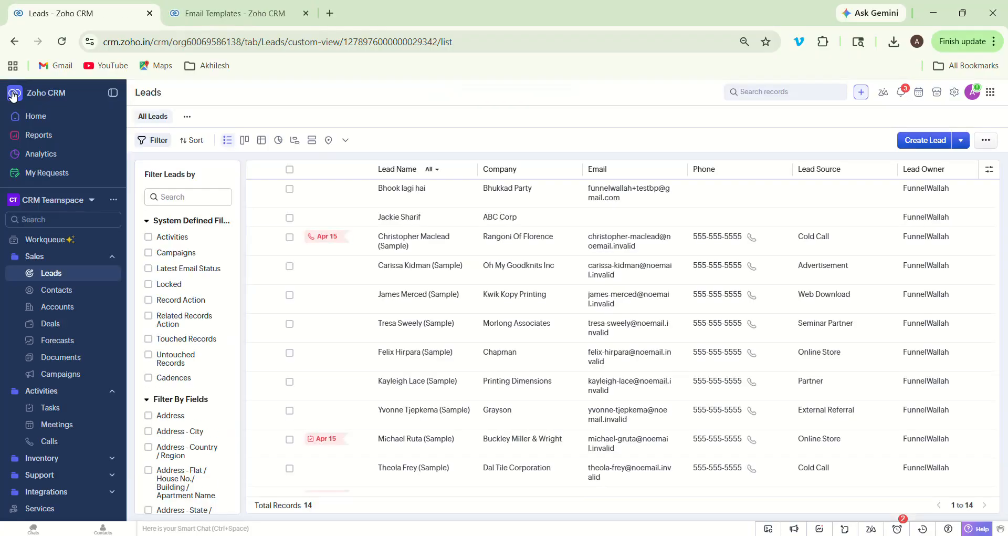
- Create a test lead for company 'test 2' with the lead's last name and email address
{"action": "left_click", "coordinate": [923, 140]}
{"action": "left_click", "coordinate": [722, 251]}
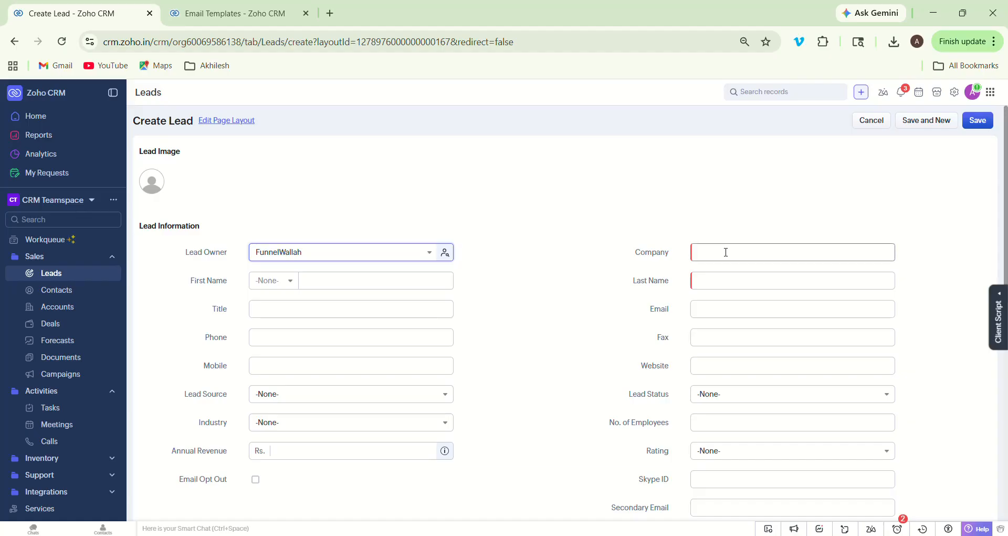
{"action": "type", "text": "test 2"}
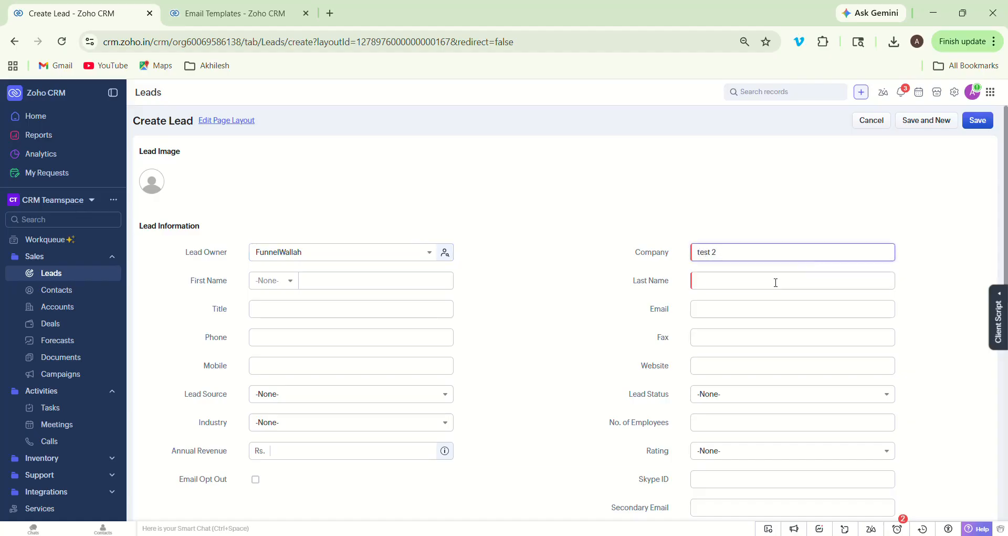
{"action": "left_click", "coordinate": [752, 284]}
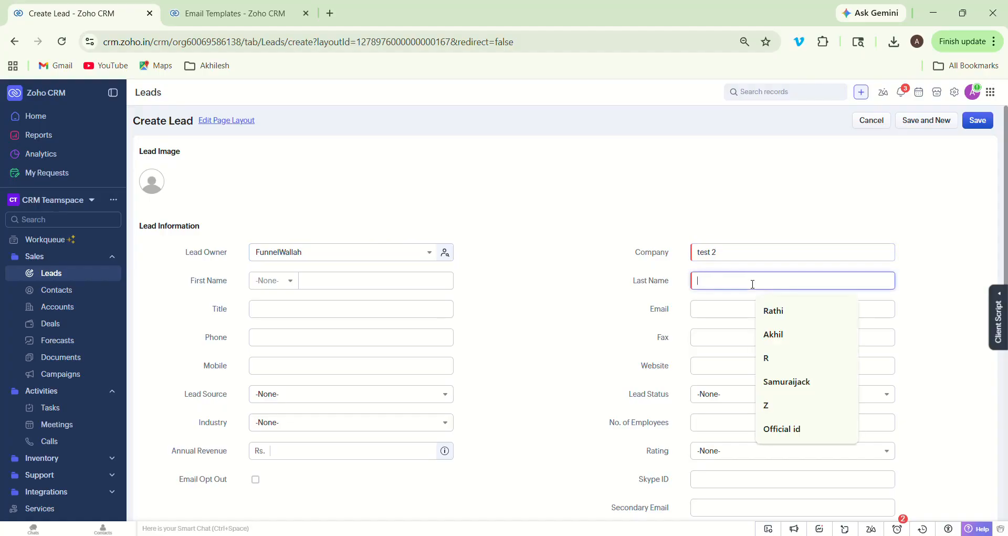
{"action": "type", "text": "m"}
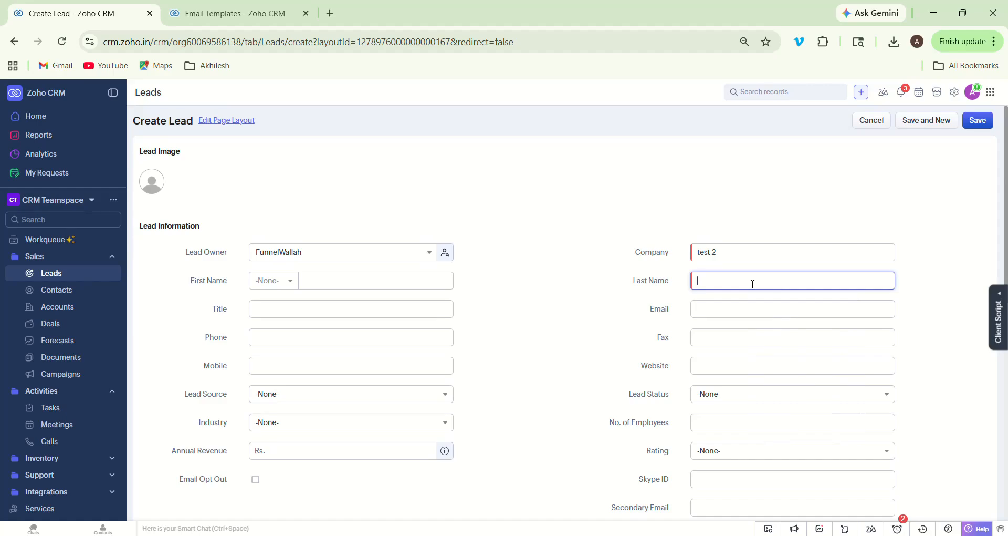
{"action": "type", "text": "student learner"}
{"action": "left_click", "coordinate": [705, 306]}
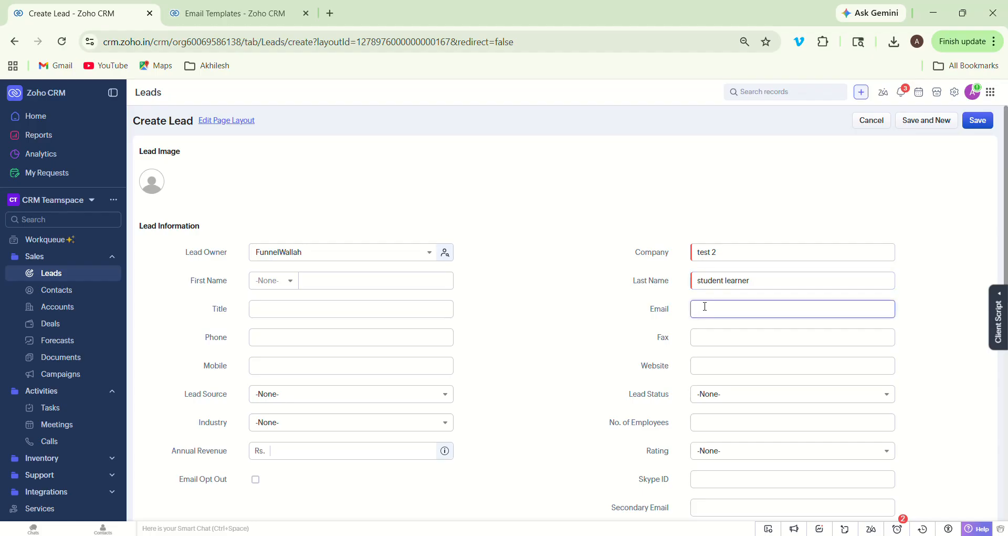
{"action": "left_click", "coordinate": [986, 122]}
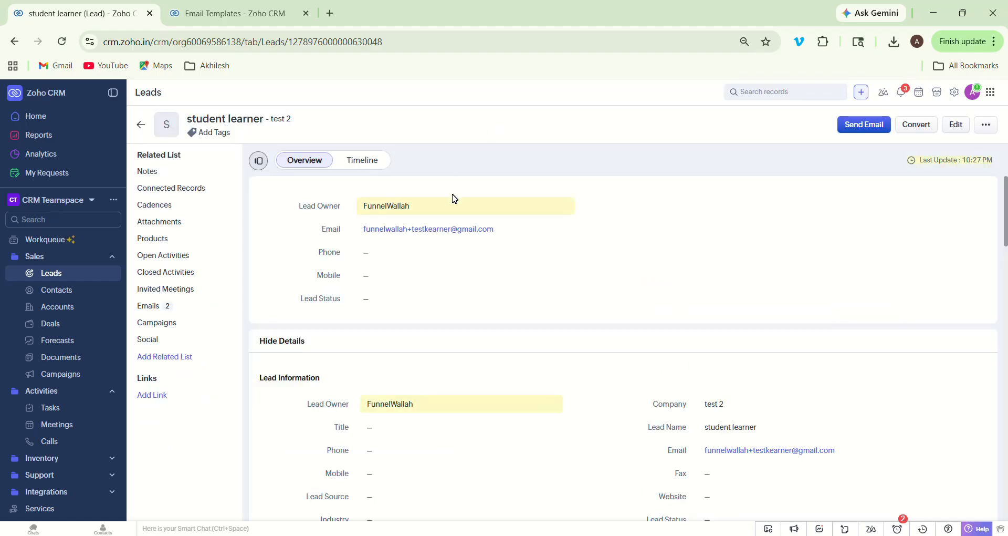
- Scroll the test lead's Timeline history, then list its two sent workflow emails
{"action": "left_click", "coordinate": [354, 160]}
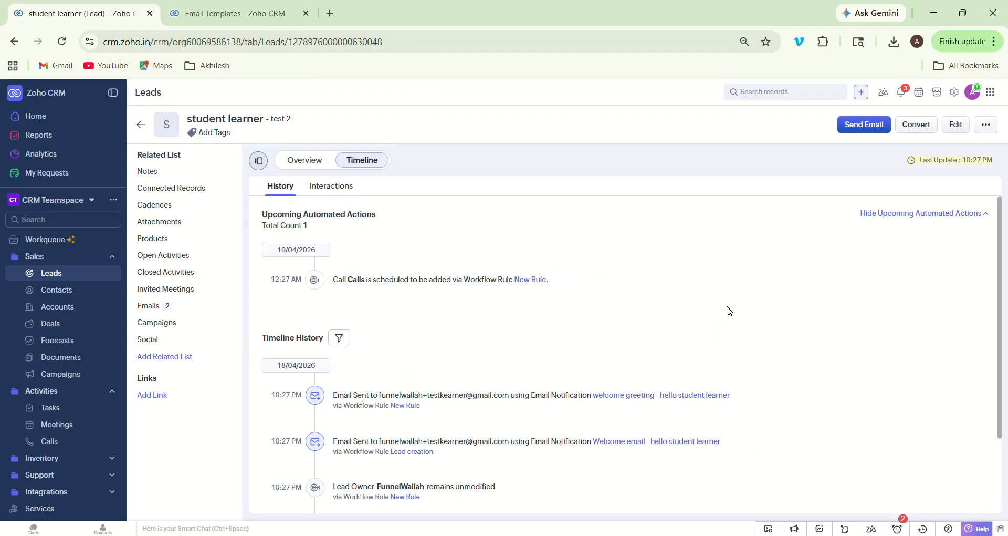
{"action": "scroll", "coordinate": [728, 295], "scroll_direction": "down", "scroll_amount": 2}
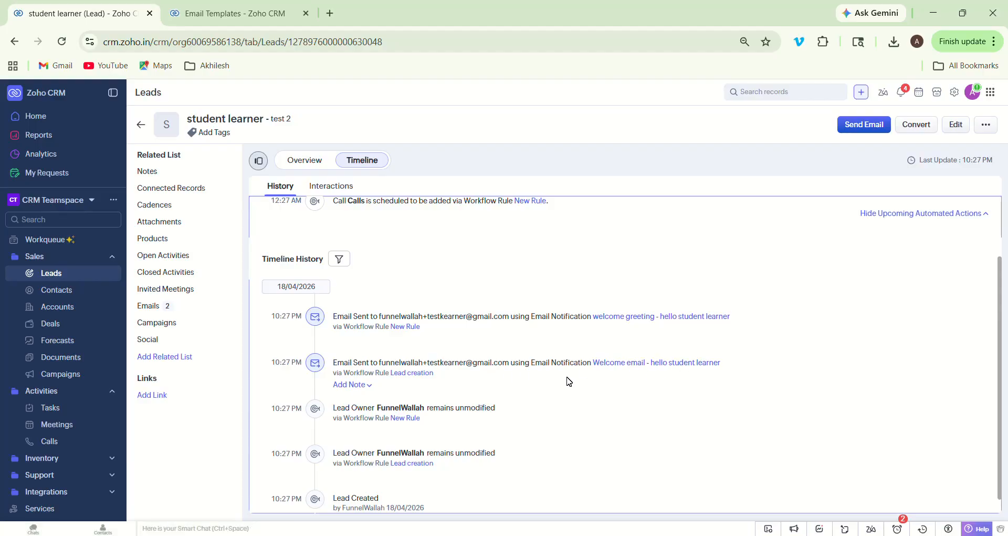
{"action": "scroll", "coordinate": [615, 407], "scroll_direction": "down", "scroll_amount": 1}
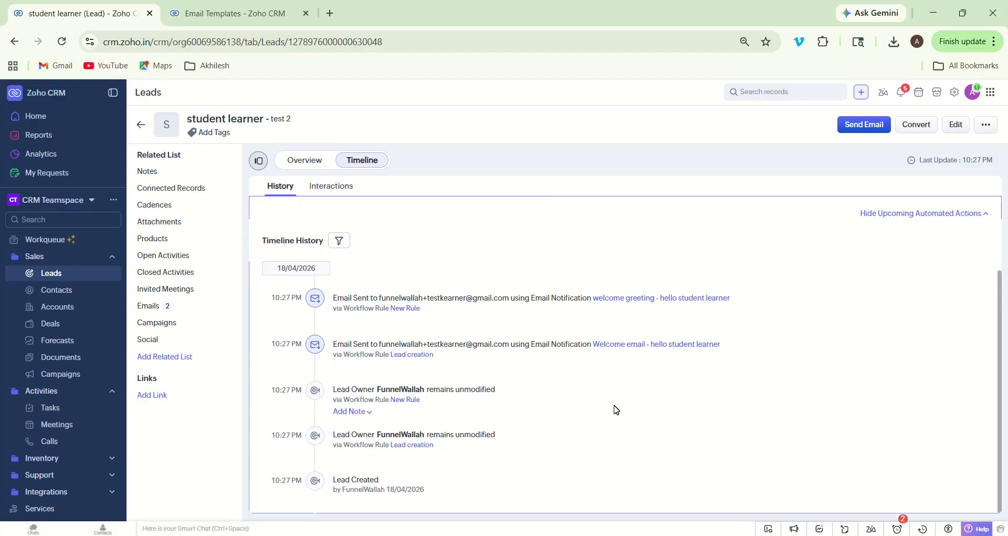
{"action": "scroll", "coordinate": [616, 409], "scroll_direction": "up", "scroll_amount": 3}
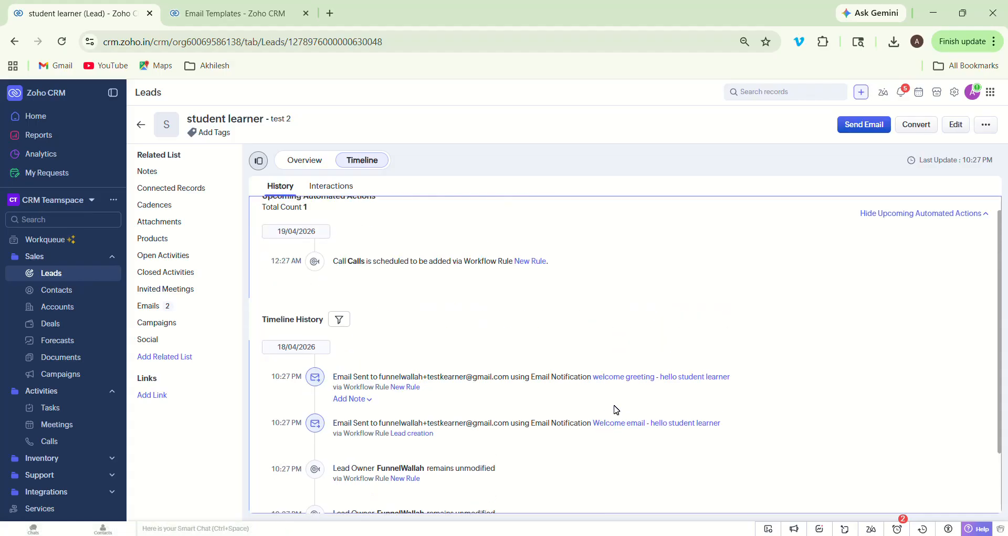
{"action": "scroll", "coordinate": [616, 409], "scroll_direction": "up", "scroll_amount": 1}
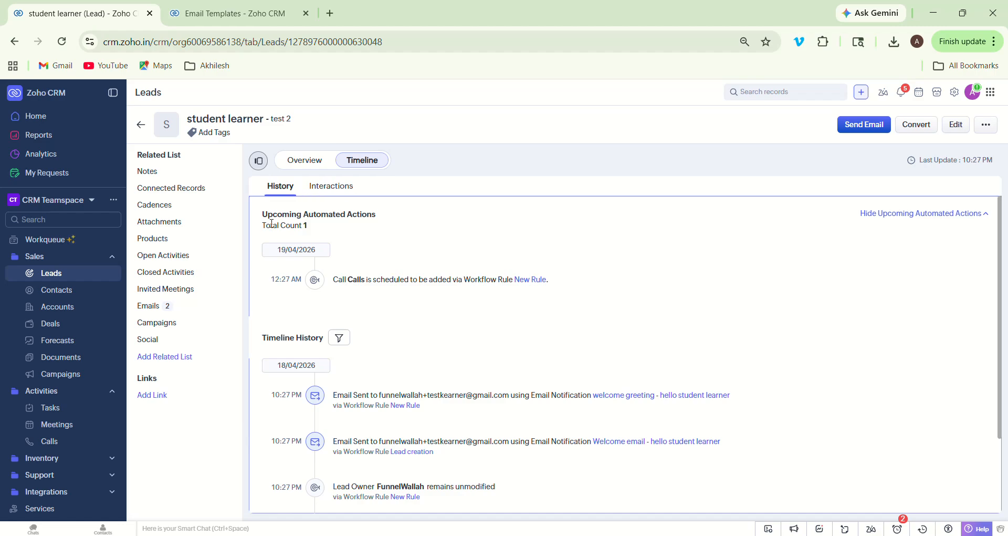
{"action": "left_click", "coordinate": [148, 306]}
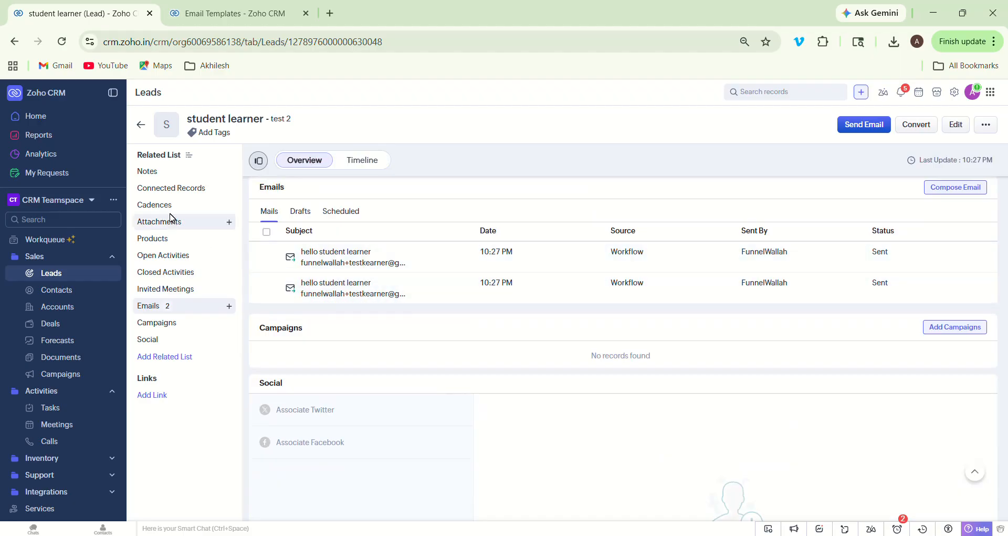
- Check the test lead's Open Activities and scroll its overview showing owner, company and sent emails
{"action": "left_click", "coordinate": [176, 257]}
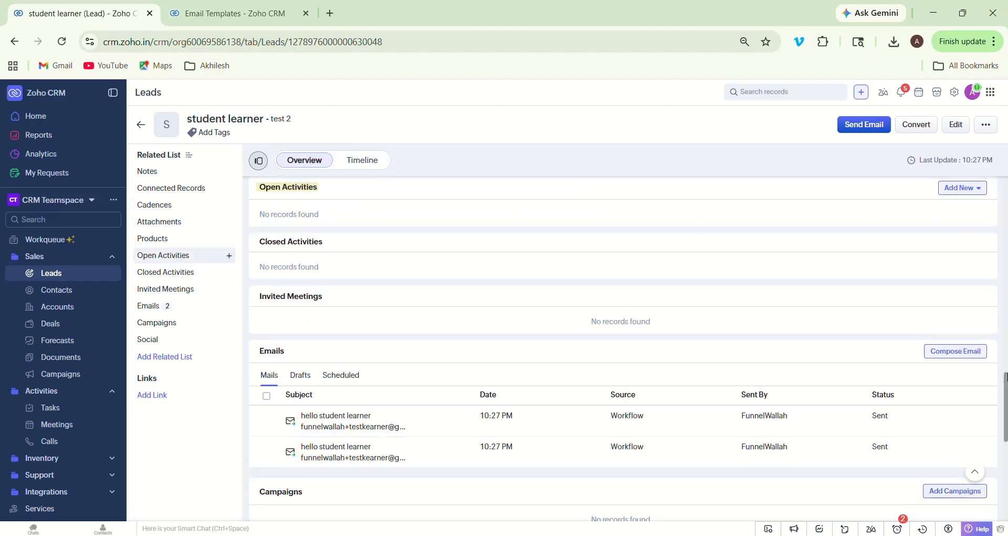
{"action": "right_click", "coordinate": [1005, 404]}
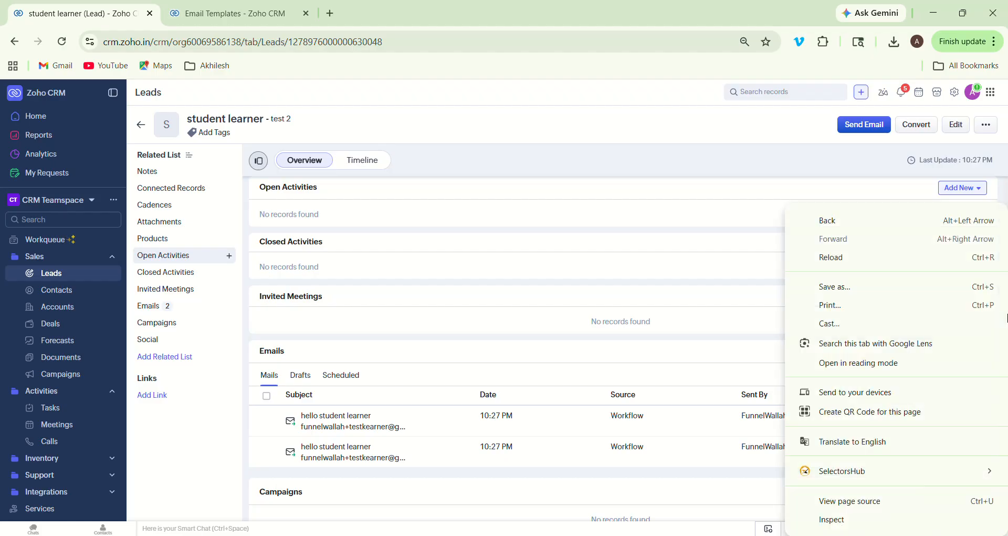
{"action": "left_click", "coordinate": [701, 241]}
{"action": "left_click", "coordinate": [701, 241]}
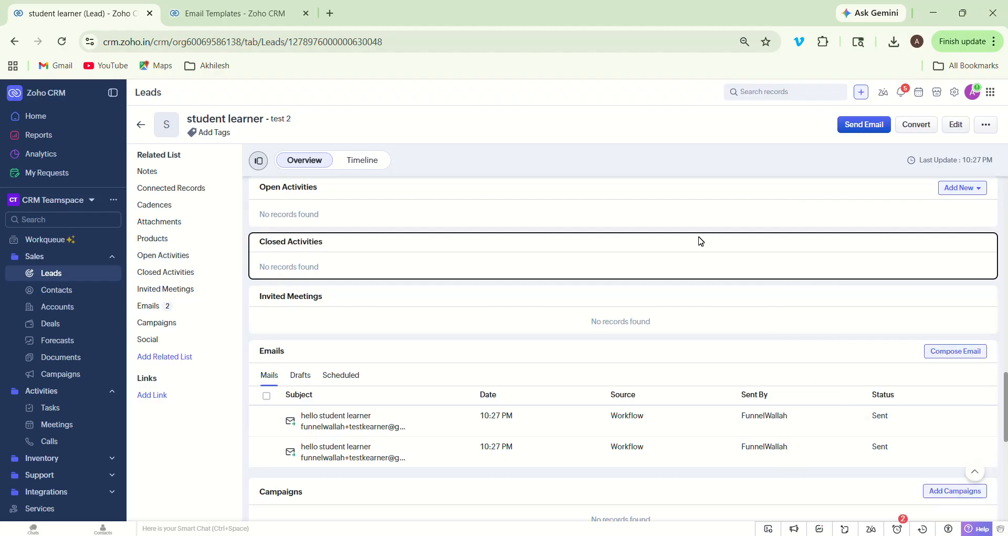
{"action": "scroll", "coordinate": [701, 241], "scroll_direction": "up", "scroll_amount": 1}
{"action": "scroll", "coordinate": [701, 241], "scroll_direction": "up", "scroll_amount": 15}
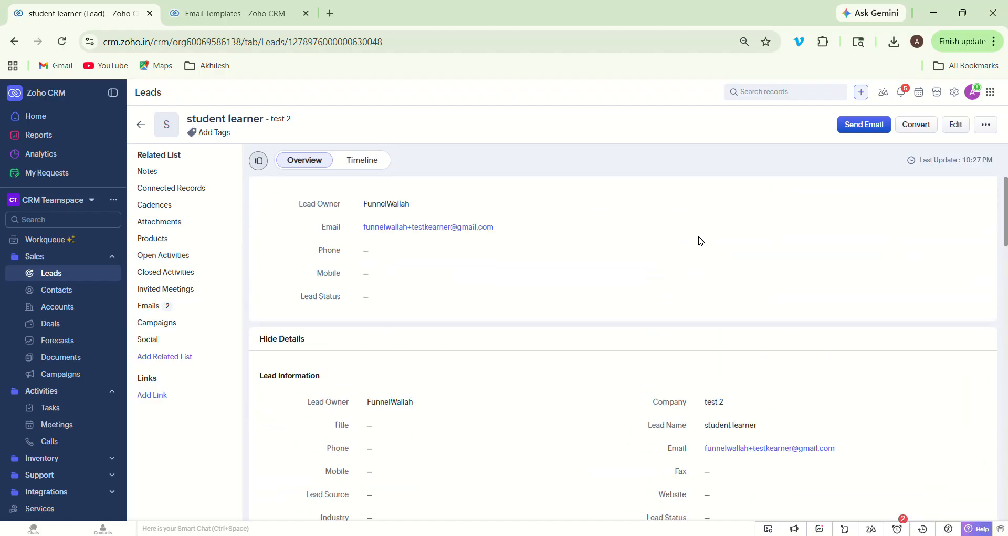
{"action": "scroll", "coordinate": [701, 241], "scroll_direction": "down", "scroll_amount": 3}
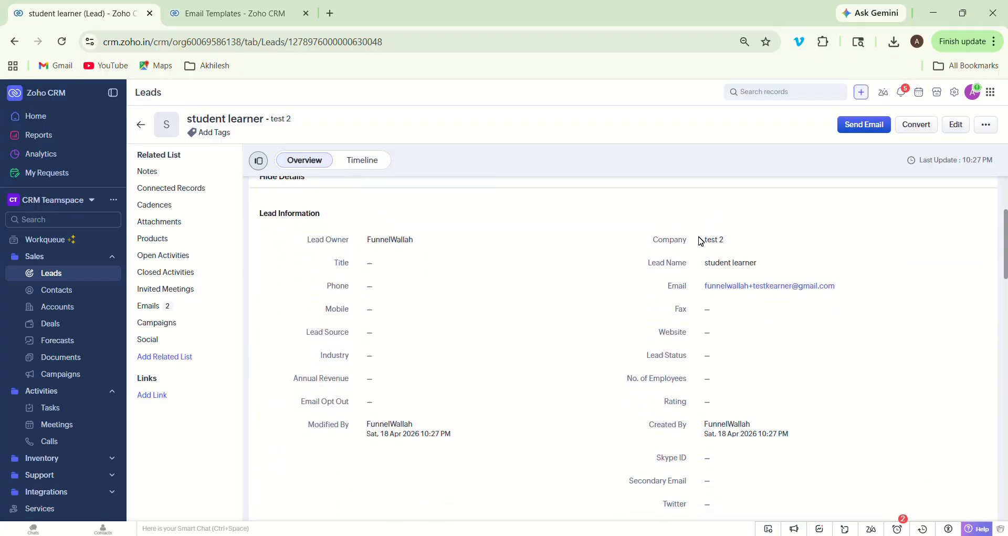
{"action": "scroll", "coordinate": [701, 241], "scroll_direction": "down", "scroll_amount": 1}
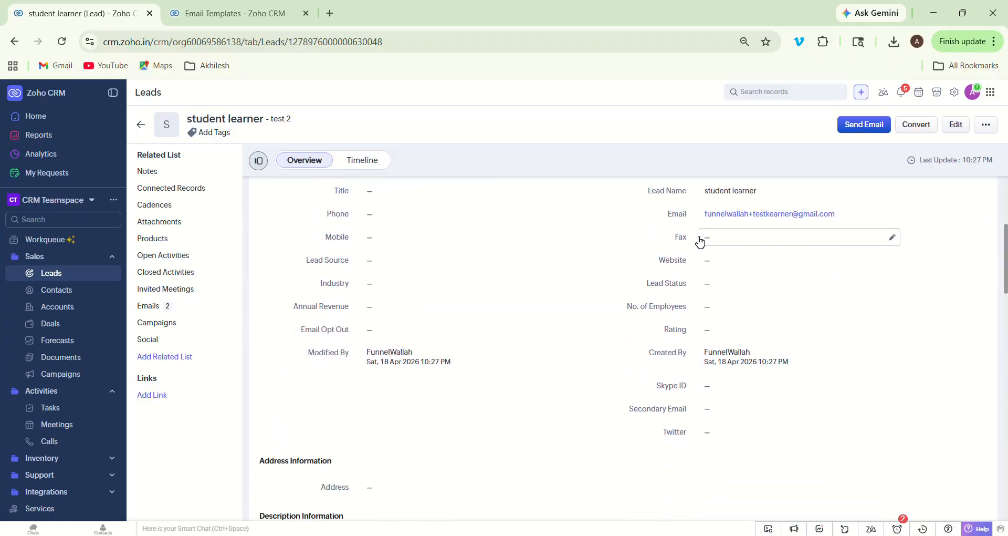
{"action": "scroll", "coordinate": [700, 241], "scroll_direction": "down", "scroll_amount": 8}
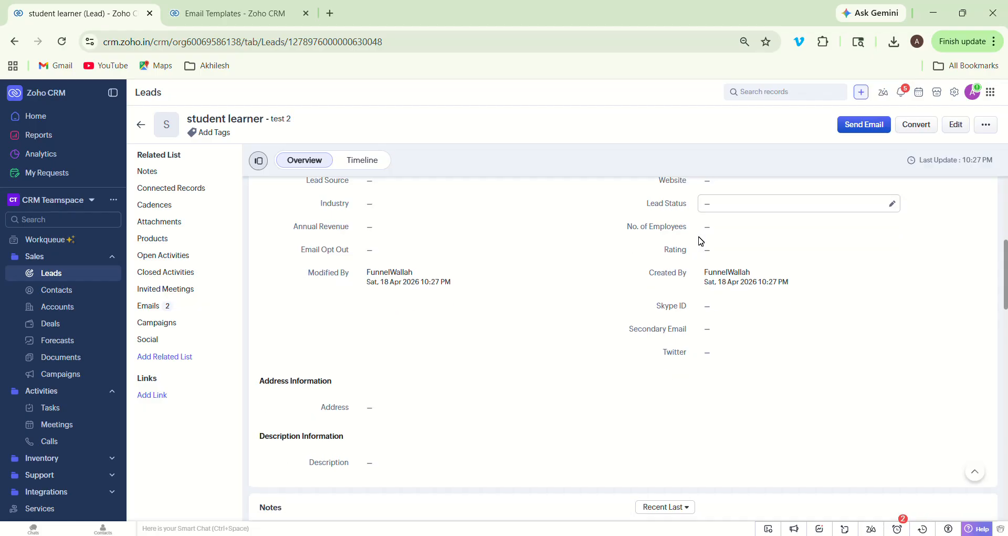
{"action": "scroll", "coordinate": [702, 241], "scroll_direction": "down", "scroll_amount": 15}
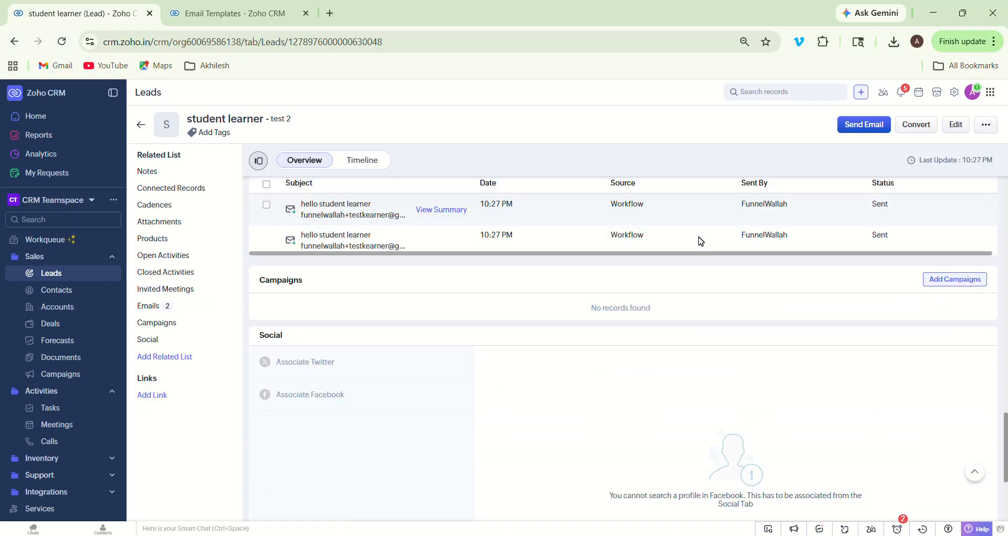
{"action": "scroll", "coordinate": [701, 241], "scroll_direction": "up", "scroll_amount": 1}
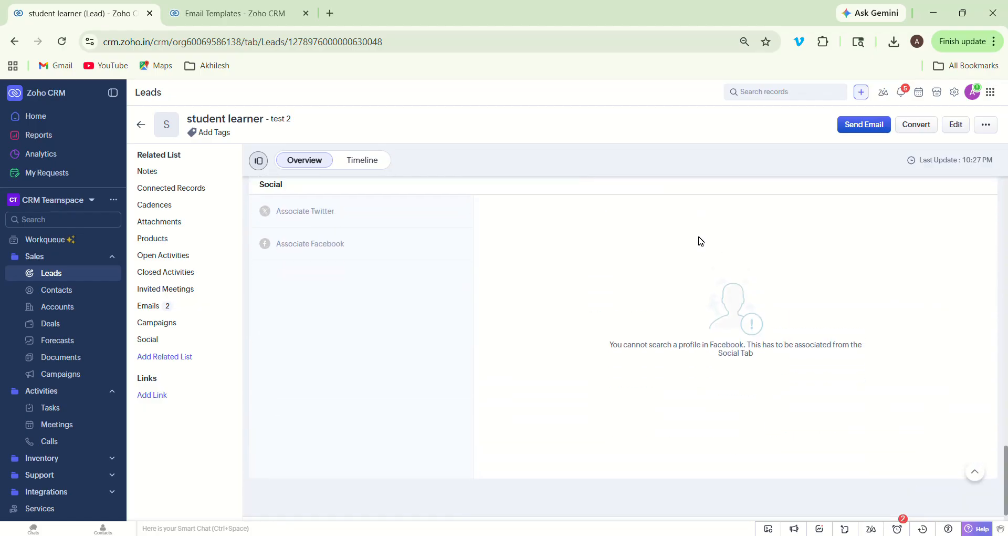
{"action": "left_click", "coordinate": [362, 163]}
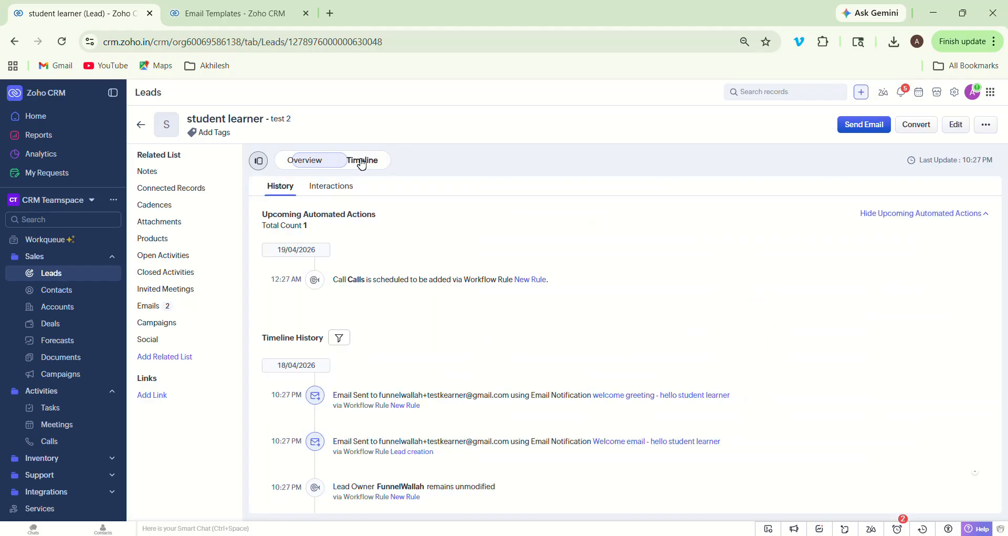